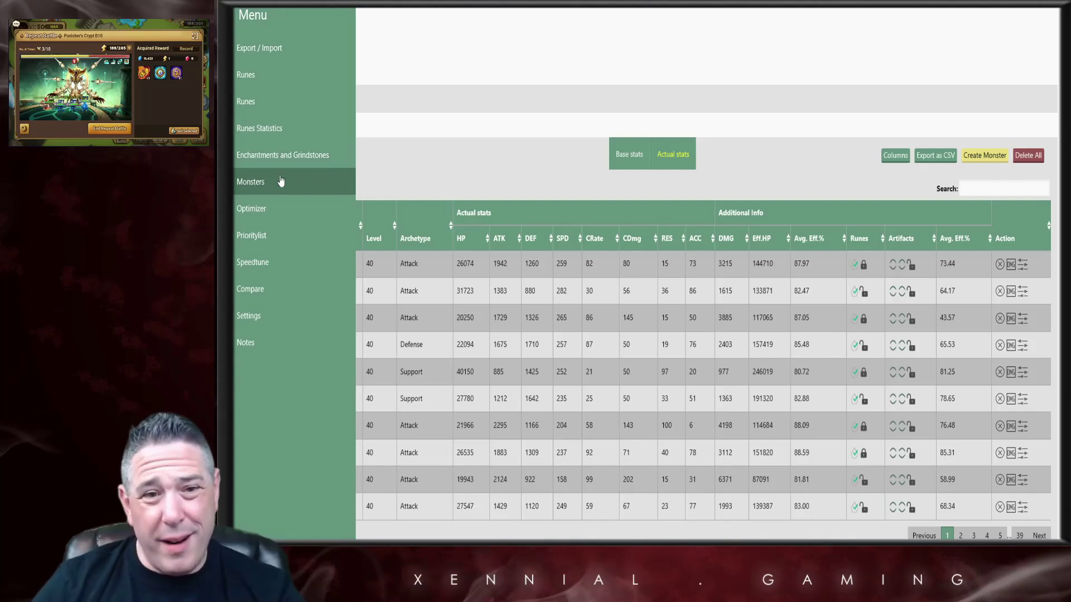
- Show base stats in the monster list and sort it by base SPD, first descending and finally ascending
{"action": "left_click", "coordinate": [497, 108]}
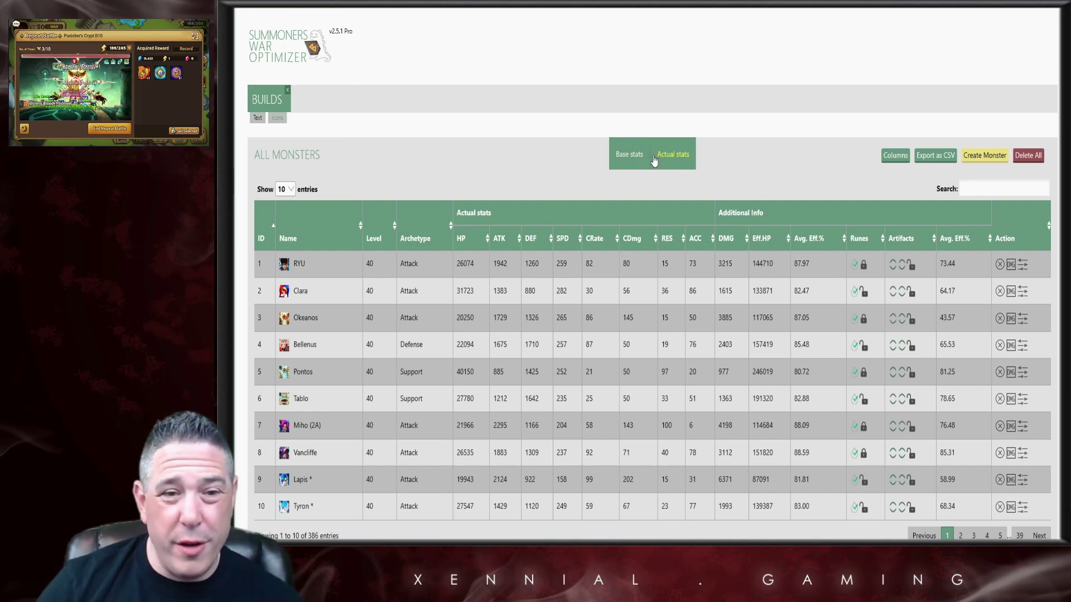
{"action": "left_click", "coordinate": [629, 158]}
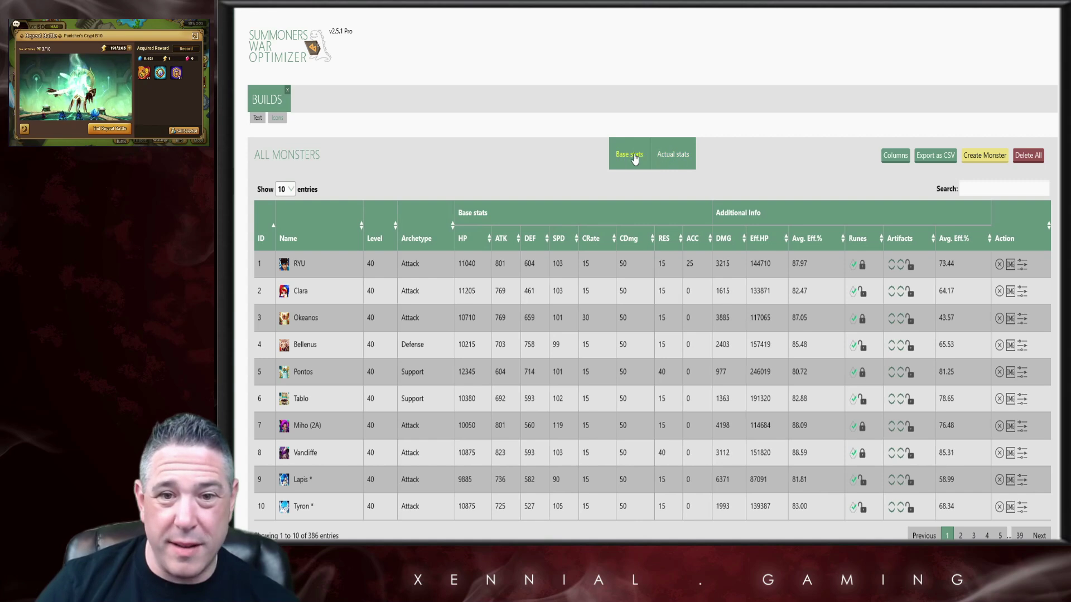
{"action": "left_click", "coordinate": [673, 158]}
{"action": "left_click", "coordinate": [619, 151]}
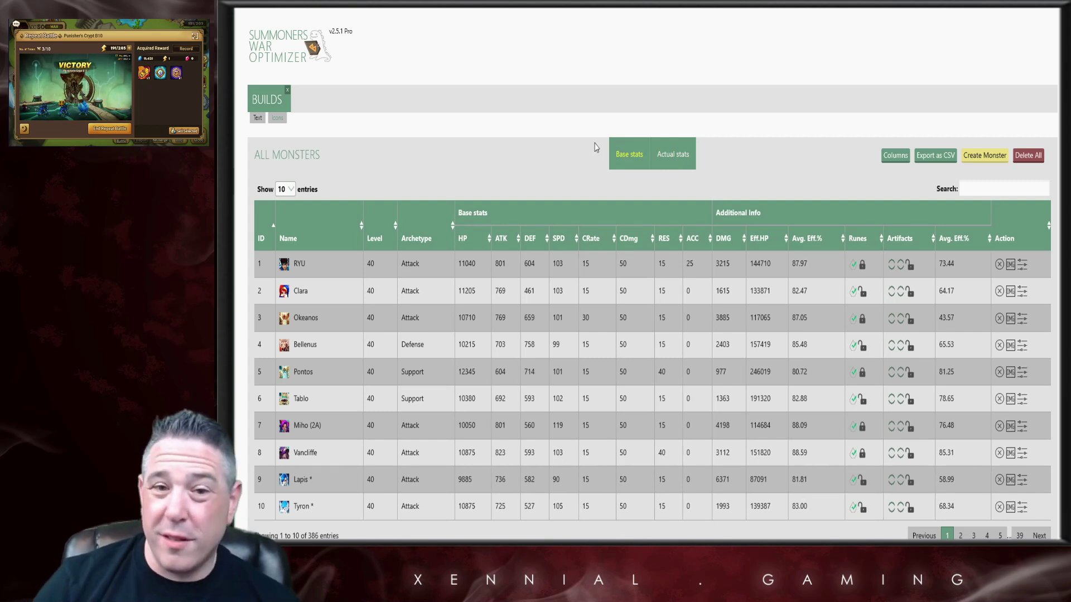
{"action": "left_click", "coordinate": [556, 239]}
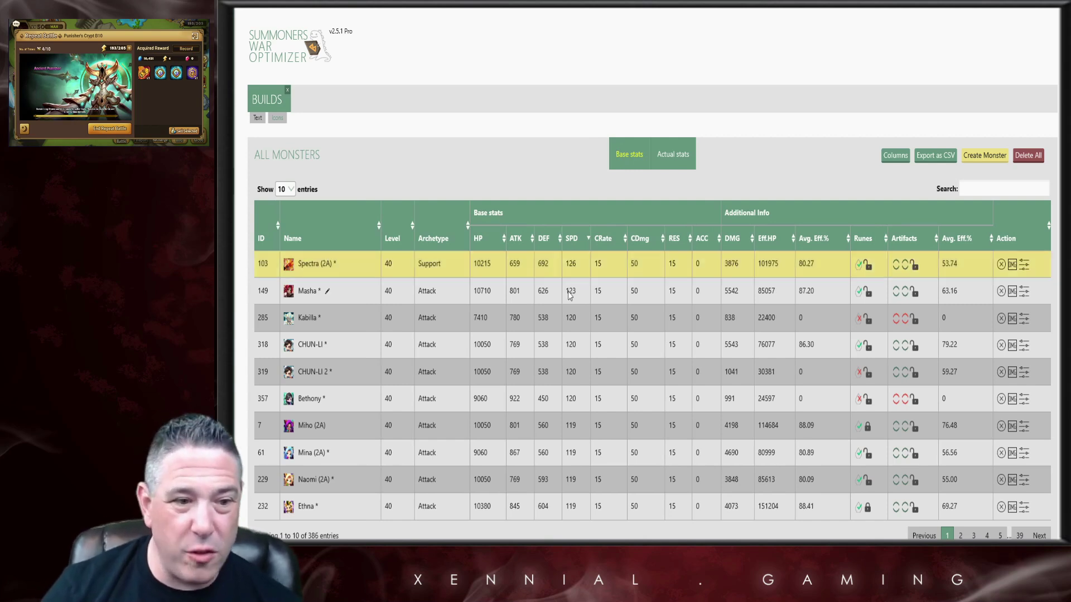
{"action": "left_click", "coordinate": [570, 239]}
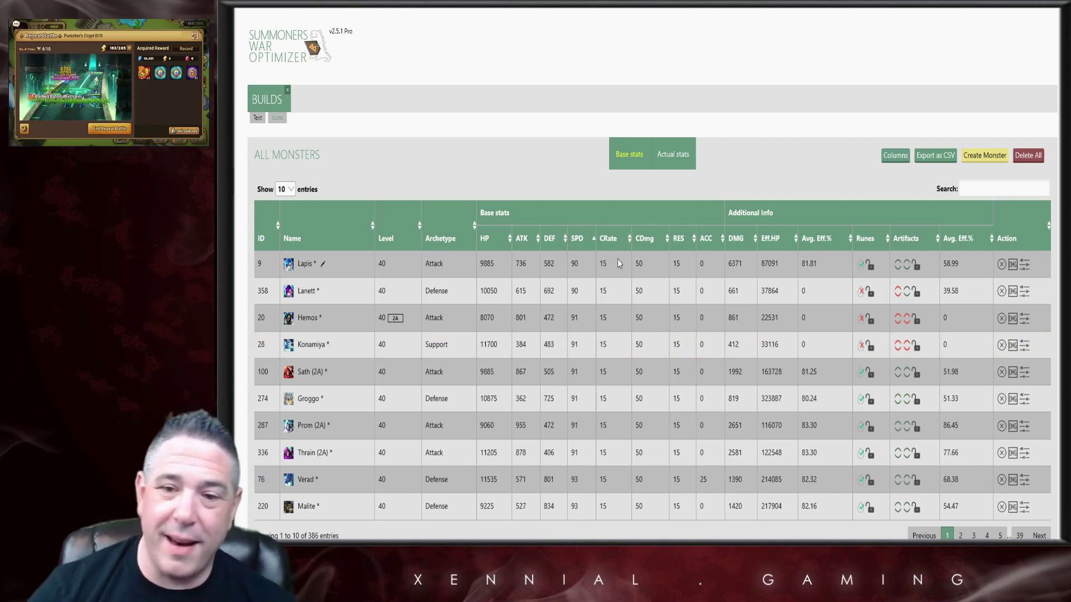
- Search the monster list for "sav" and switch the stat display to actual stats
{"action": "left_click", "coordinate": [972, 190]}
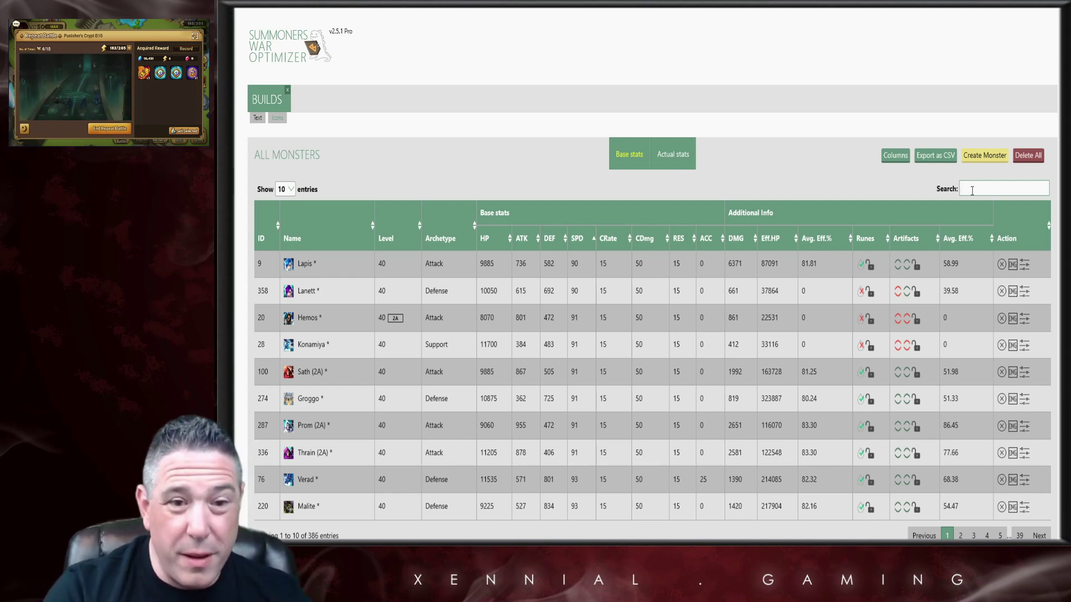
{"action": "type", "text": "sav"}
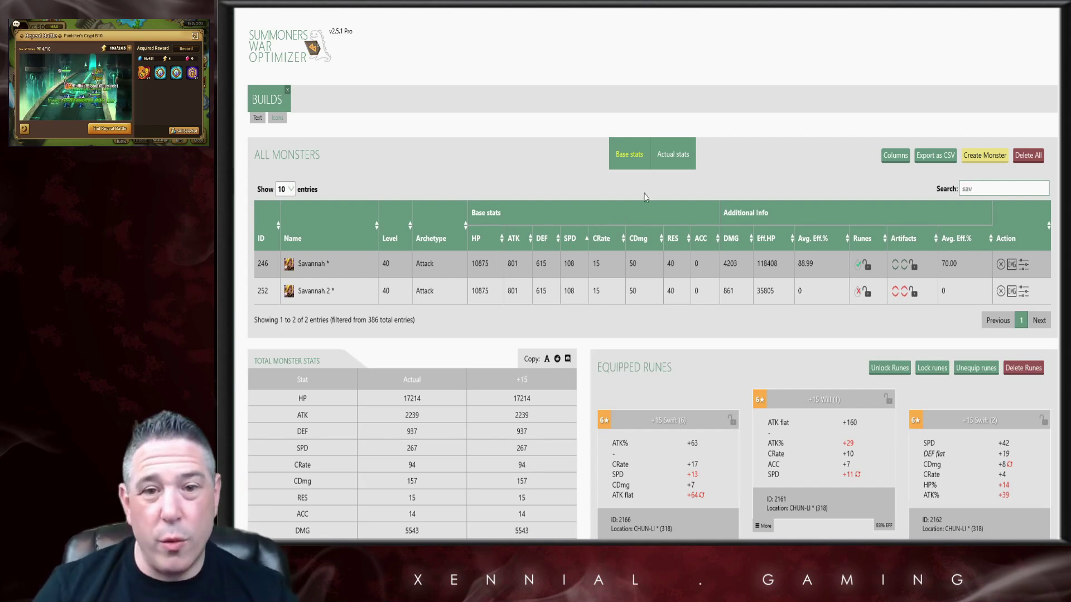
{"action": "left_click", "coordinate": [673, 156]}
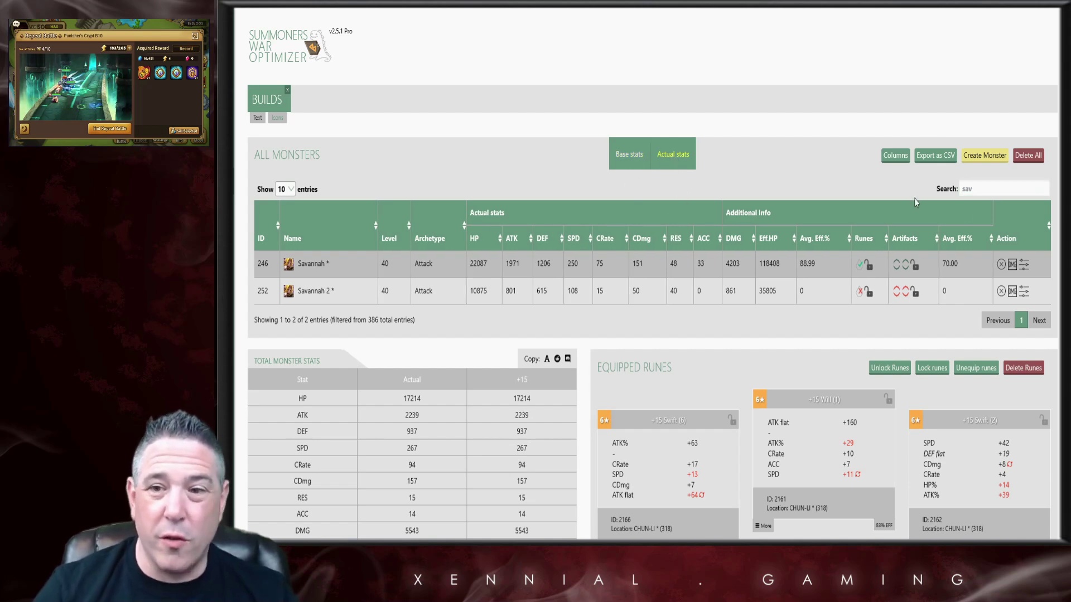
- Clear the "sav" search so the full monster list is shown
{"action": "left_click", "coordinate": [984, 189]}
{"action": "key", "text": "BackSpace"}
{"action": "key", "text": "BackSpace"}
{"action": "key", "text": "BackSpace"}
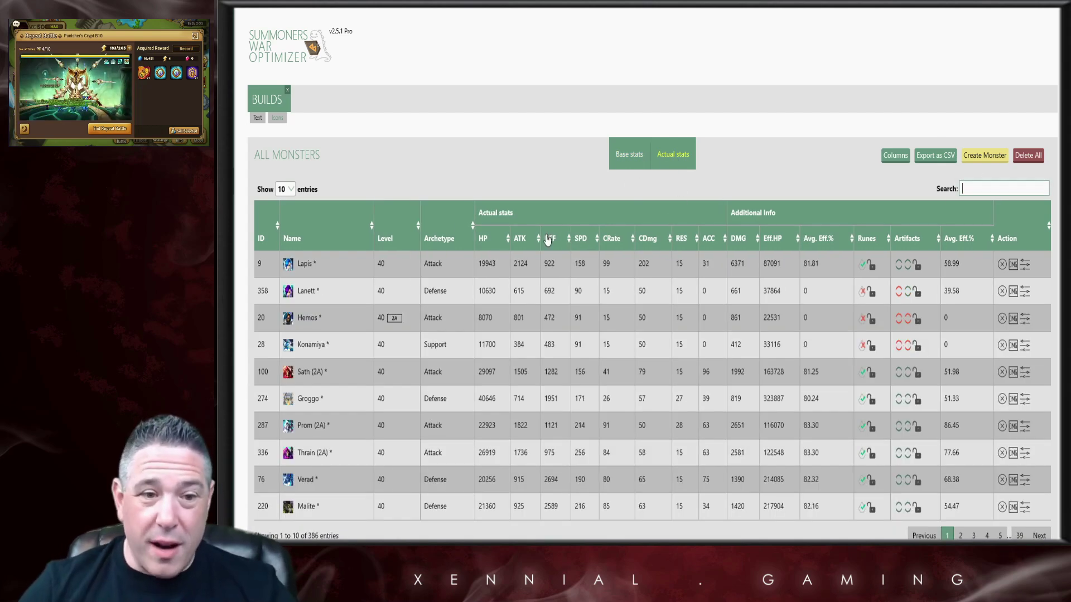
- Add the base HP column to the monster list and select the Lapis row
{"action": "left_click", "coordinate": [895, 155]}
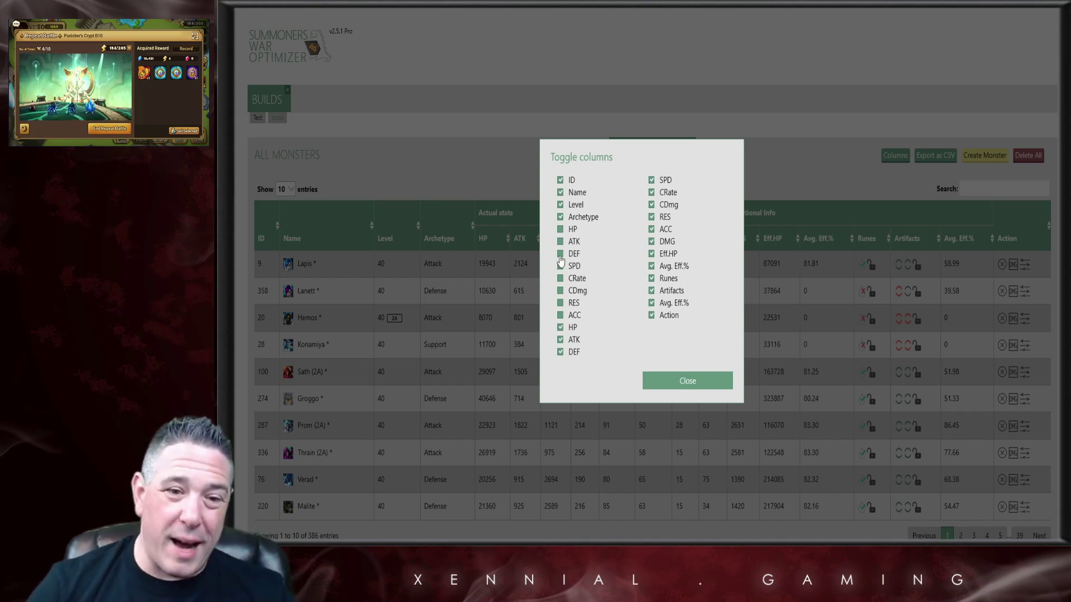
{"action": "left_click", "coordinate": [560, 230]}
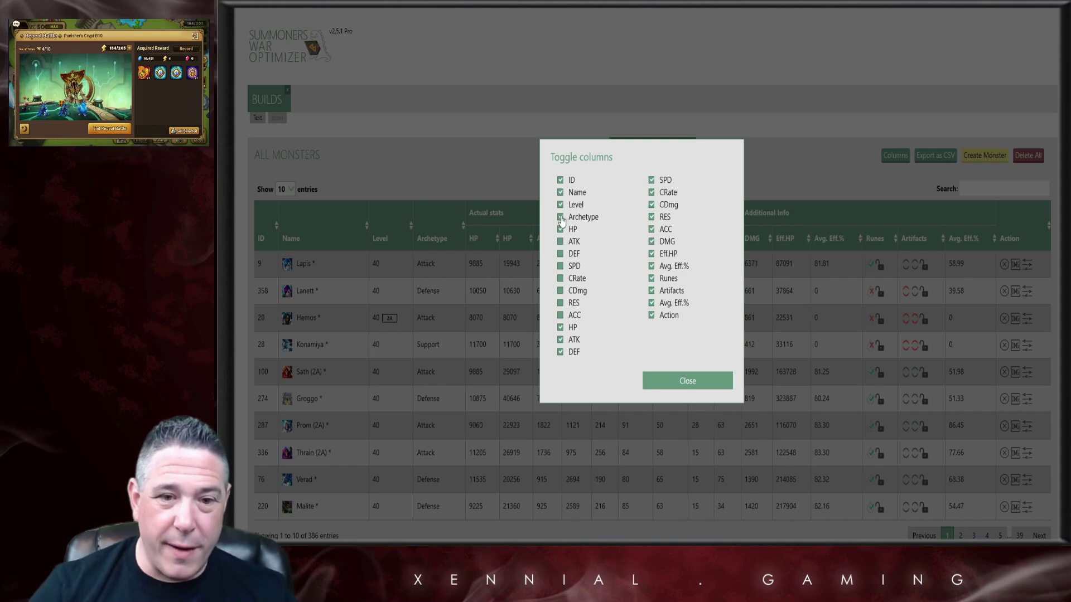
{"action": "left_click", "coordinate": [670, 378]}
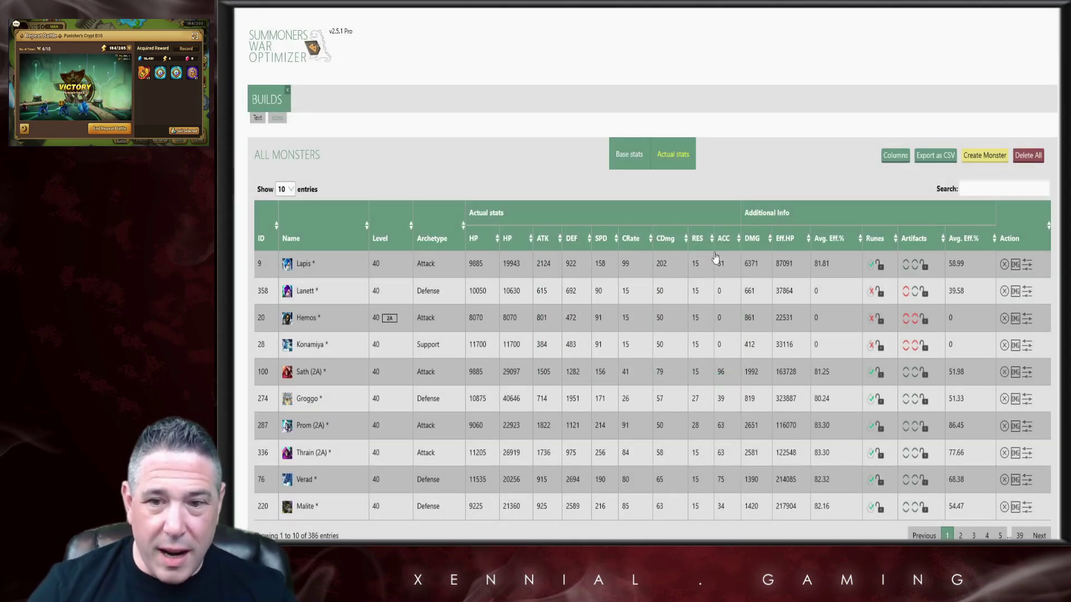
{"action": "left_click", "coordinate": [487, 269]}
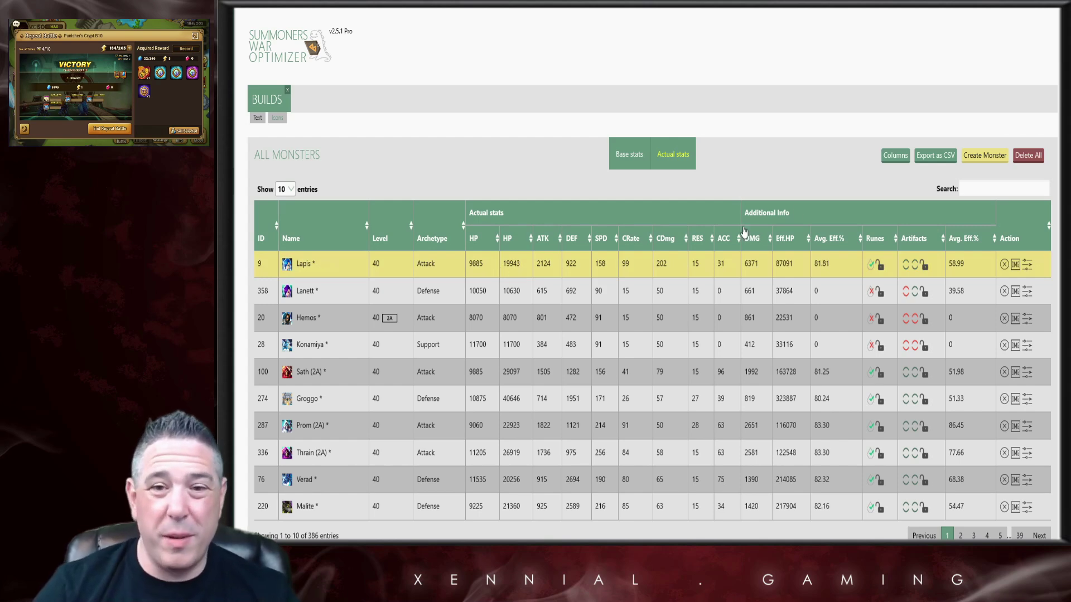
- Swap the extra base HP column for base SPD, and hide the base SPD column again
{"action": "left_click", "coordinate": [895, 157]}
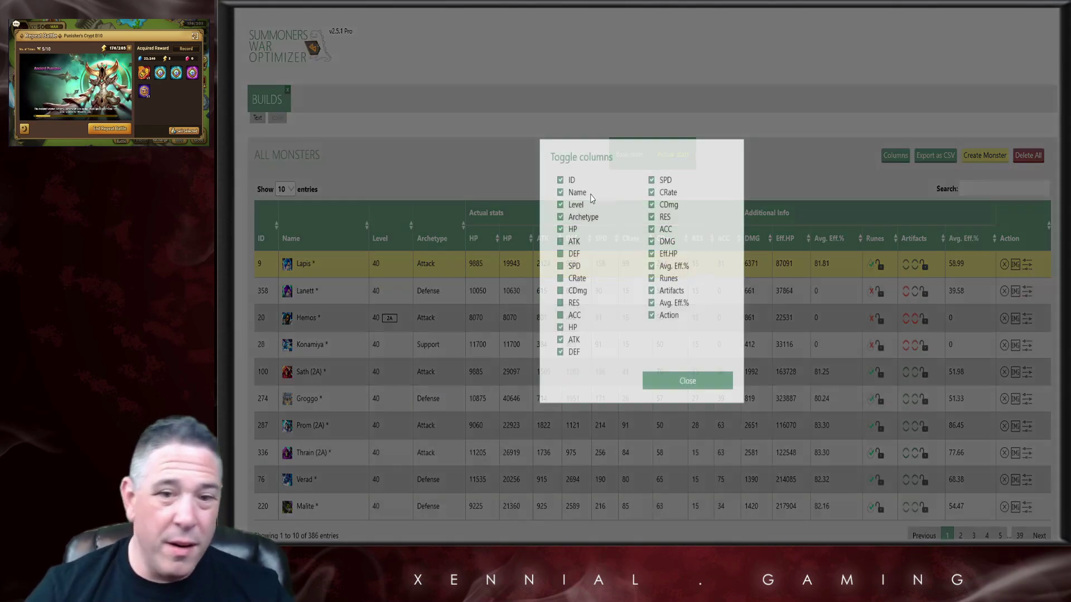
{"action": "left_click", "coordinate": [605, 200]}
{"action": "key", "text": "Escape"}
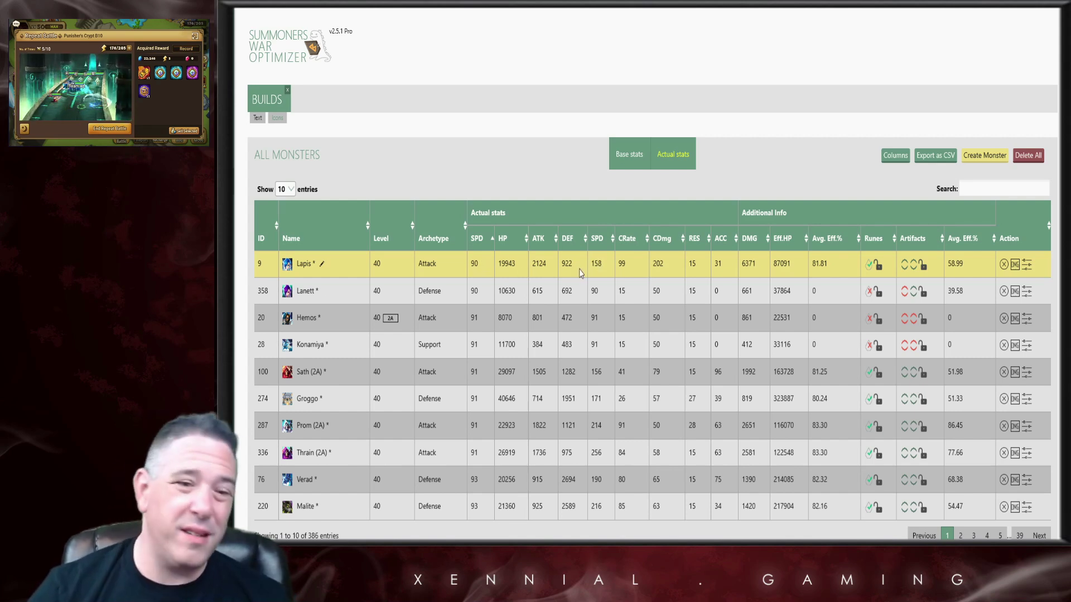
{"action": "left_click", "coordinate": [899, 163]}
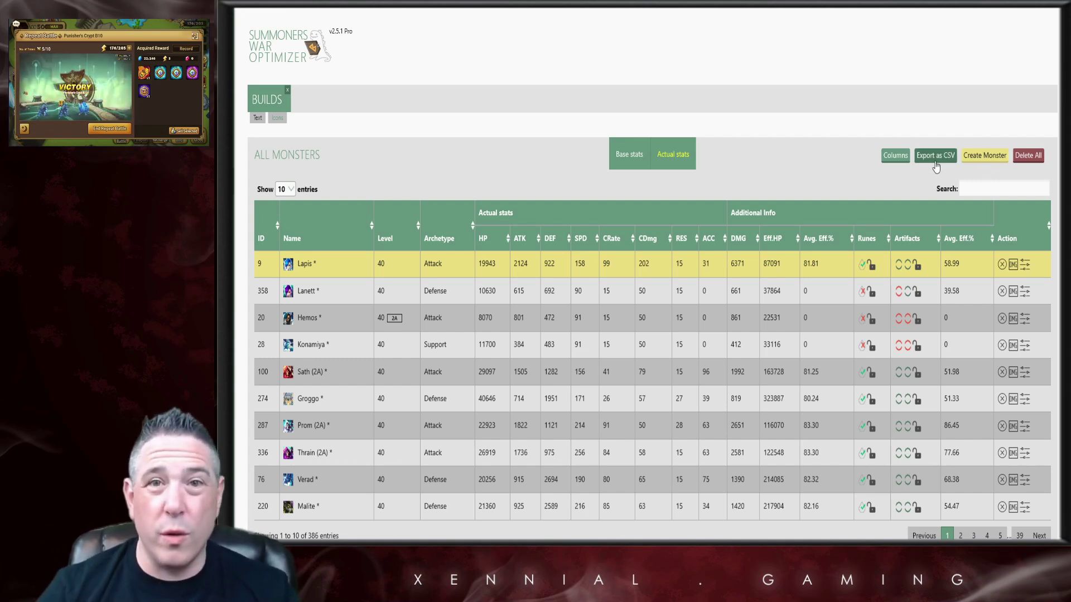
- Open the form for creating a monster and choose Kabilla (Light) as the predefined monster
{"action": "left_click", "coordinate": [996, 158]}
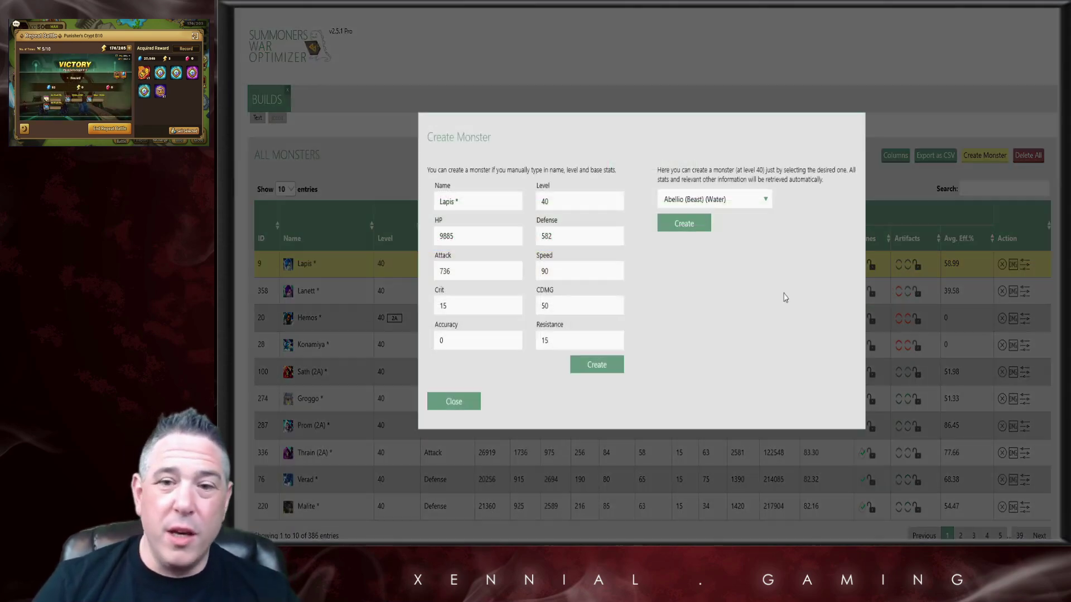
{"action": "left_click", "coordinate": [731, 205]}
{"action": "scroll", "coordinate": [723, 296], "scroll_direction": "down", "scroll_amount": 5}
{"action": "scroll", "coordinate": [723, 295], "scroll_direction": "down", "scroll_amount": 1}
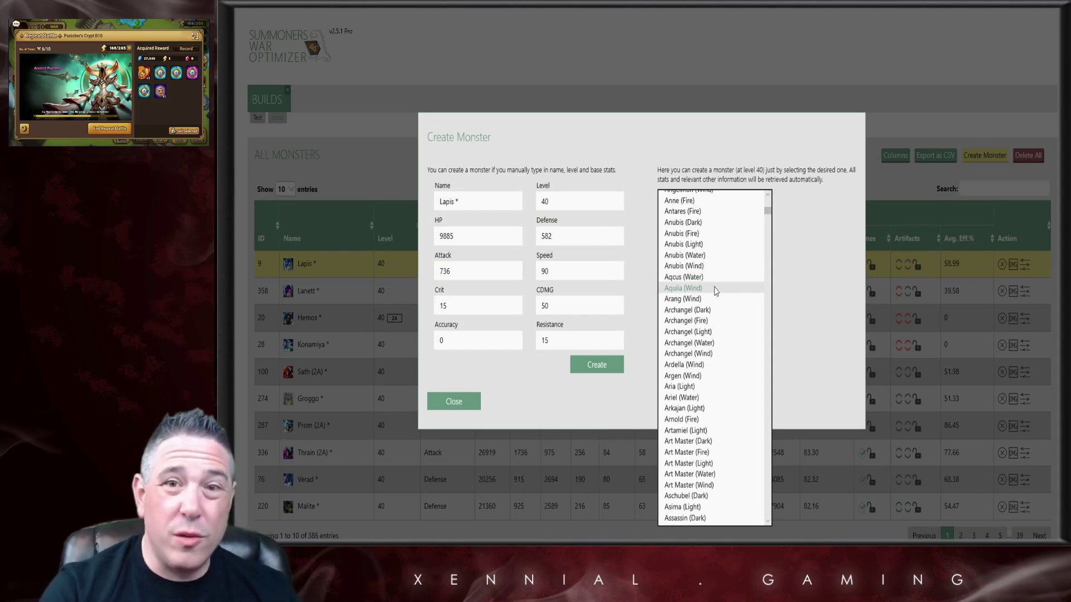
{"action": "key", "text": "k"}
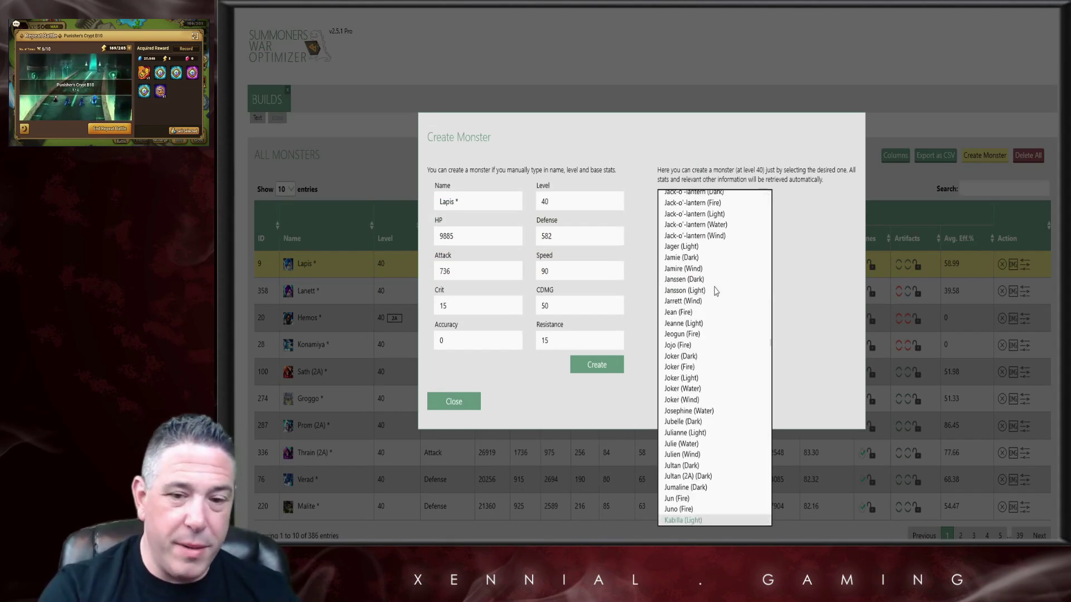
{"action": "key", "text": "Return"}
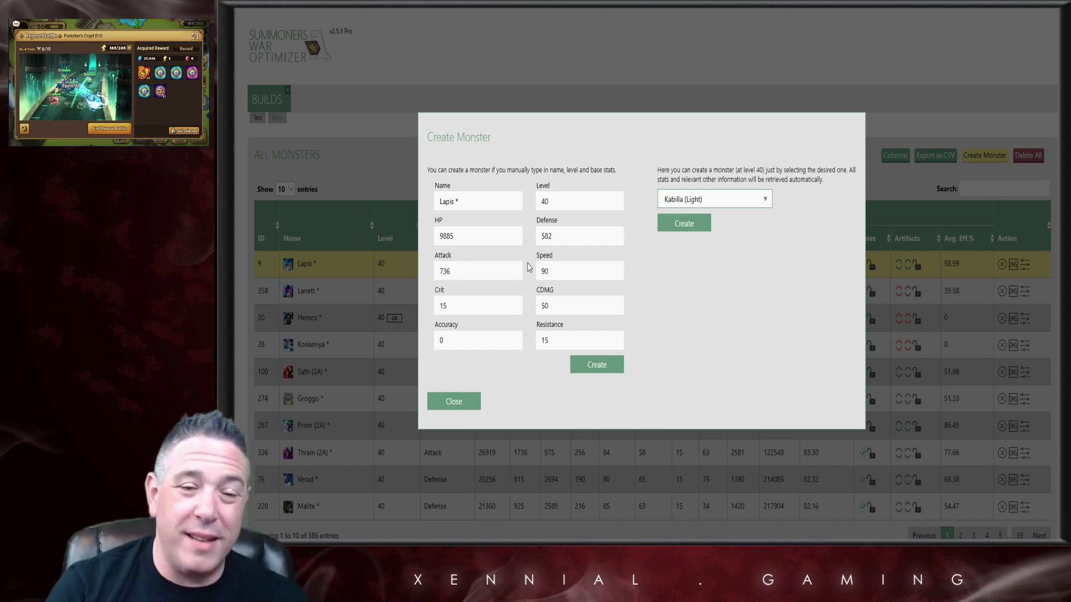
- Fill in the manual monster entry with the name XennialGamer, HP 69 and Attack 1
{"action": "left_click", "coordinate": [491, 202]}
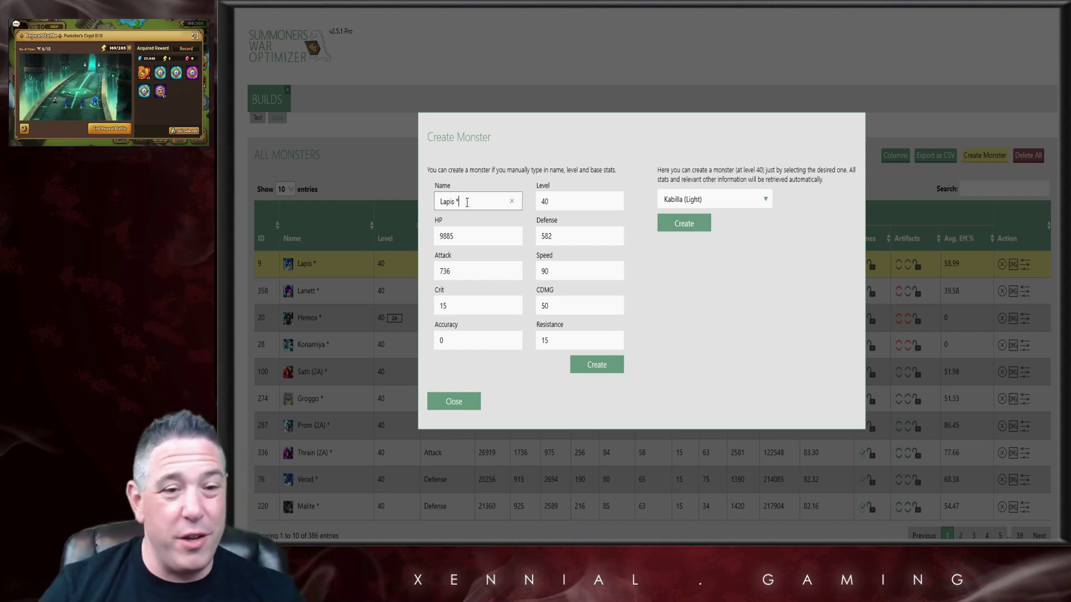
{"action": "key", "text": "ctrl+a"}
{"action": "key", "text": "BackSpace"}
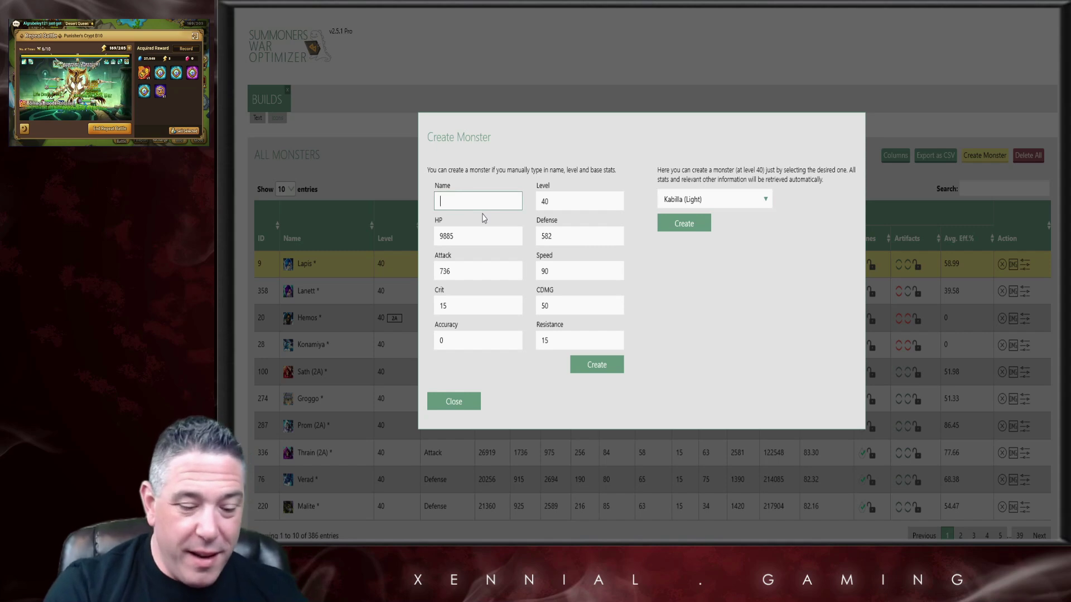
{"action": "type", "text": "XGnnialGamer"}
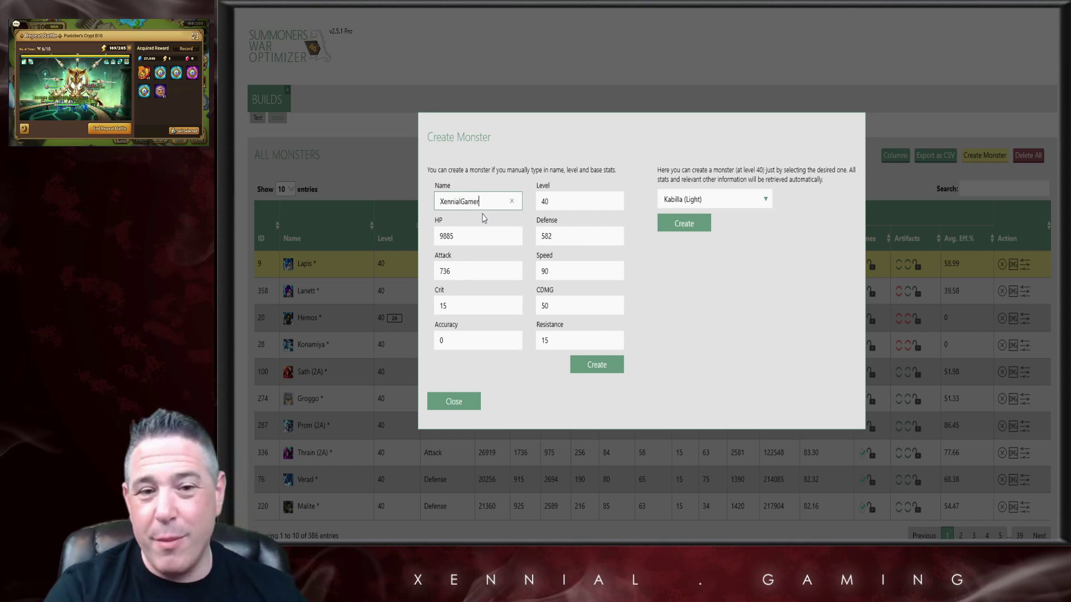
{"action": "key", "text": "Tab"}
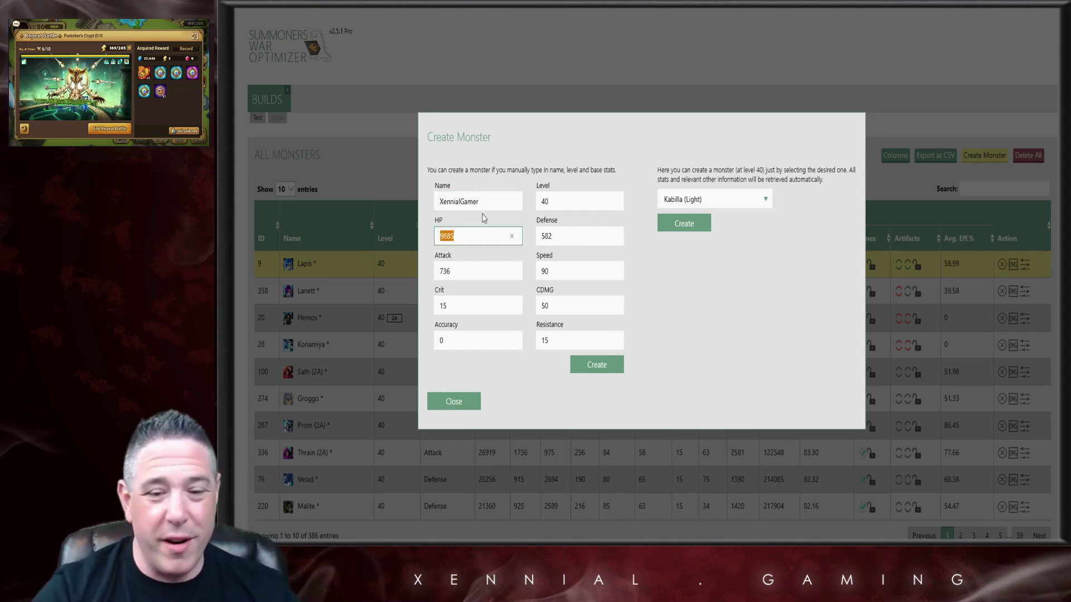
{"action": "type", "text": "69"}
{"action": "key", "text": "Tab"}
{"action": "type", "text": "1"}
{"action": "key", "text": "Tab"}
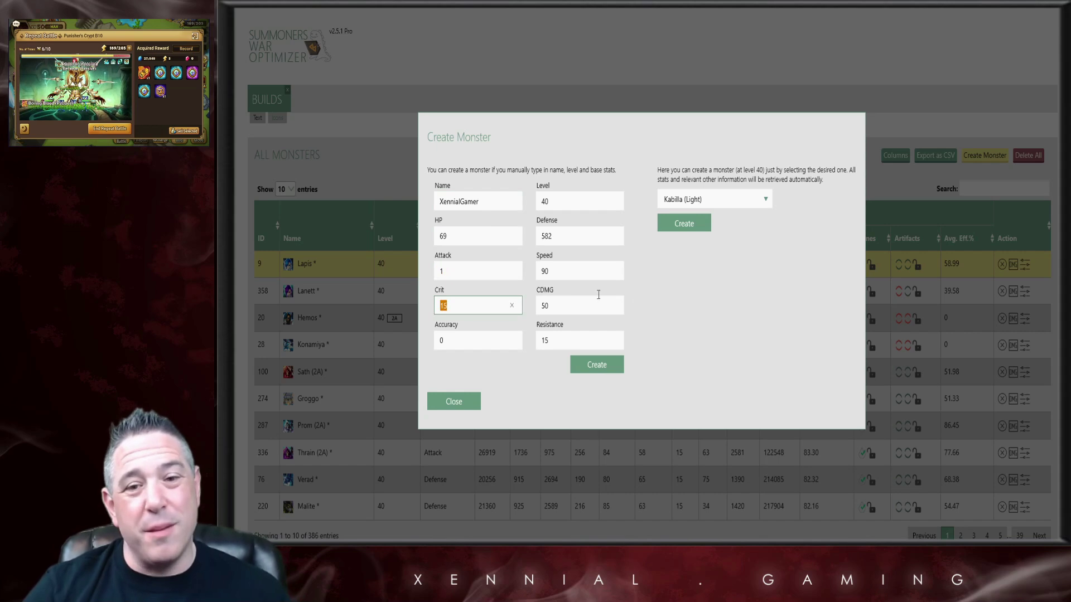
- Choose Ragdoll (Dark) as the predefined monster and create it
{"action": "left_click", "coordinate": [709, 200]}
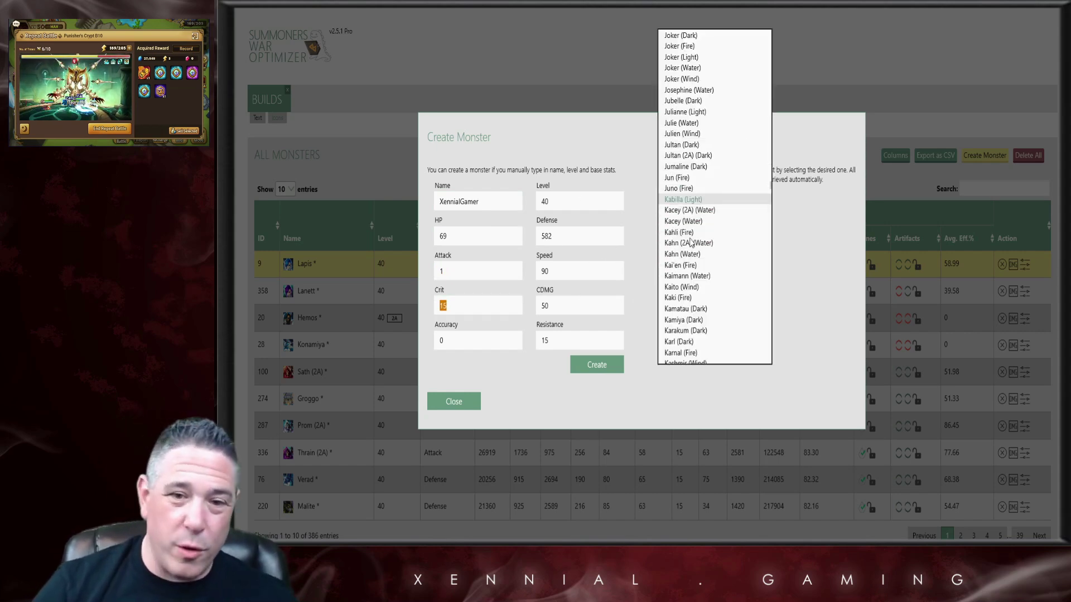
{"action": "left_click", "coordinate": [692, 237]}
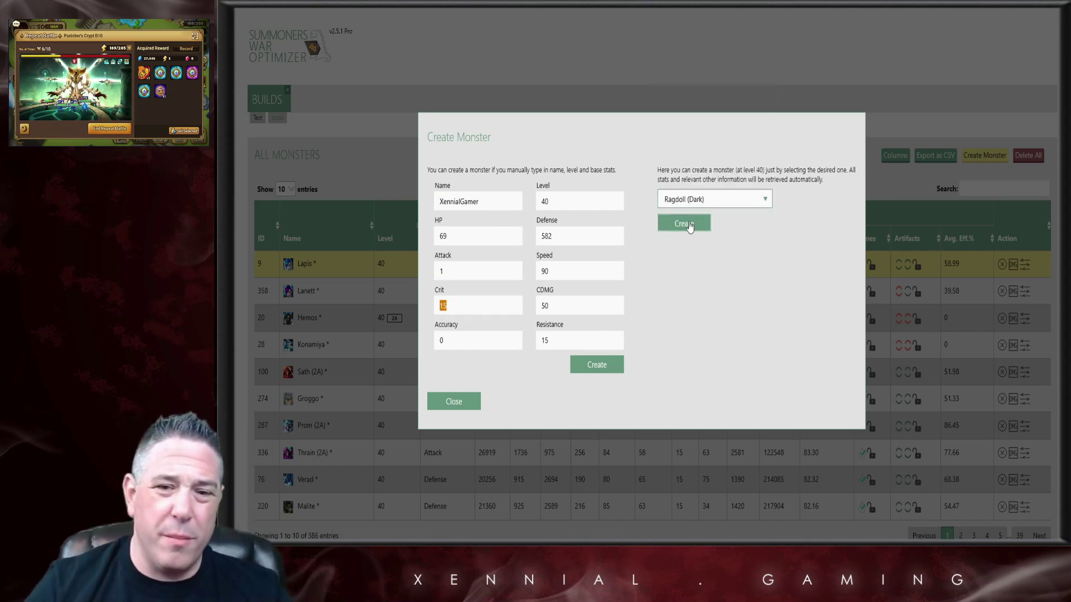
{"action": "left_click", "coordinate": [687, 224]}
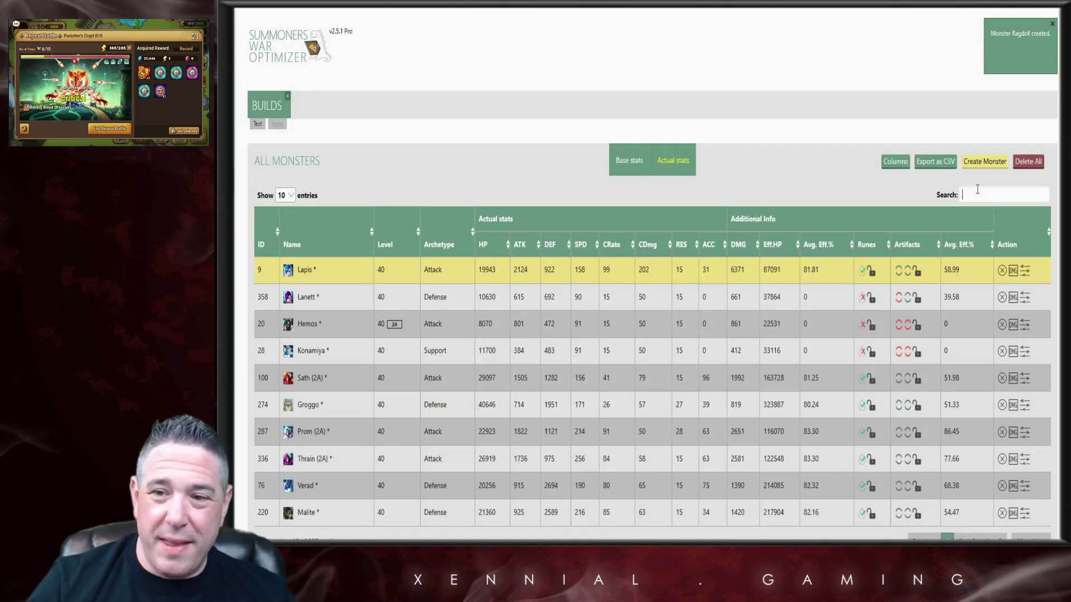
- Search the monster list for "ragd" to find the new Ragdoll, and clear the search
{"action": "left_click", "coordinate": [977, 193]}
{"action": "type", "text": "rag"}
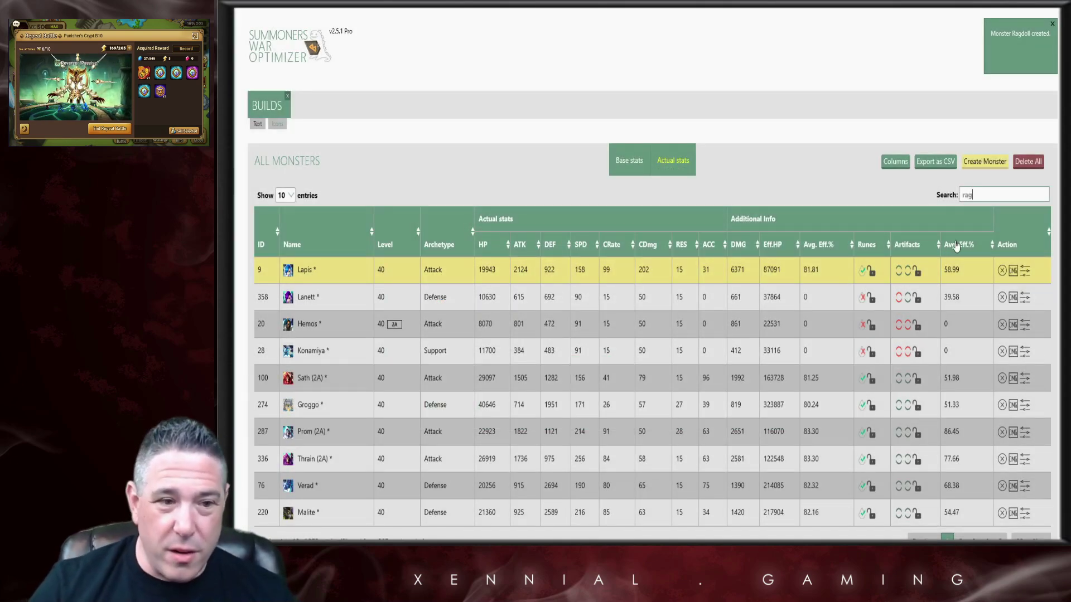
{"action": "type", "text": "d"}
{"action": "key", "text": "BackSpace"}
{"action": "key", "text": "BackSpace"}
{"action": "key", "text": "BackSpace"}
{"action": "key", "text": "BackSpace"}
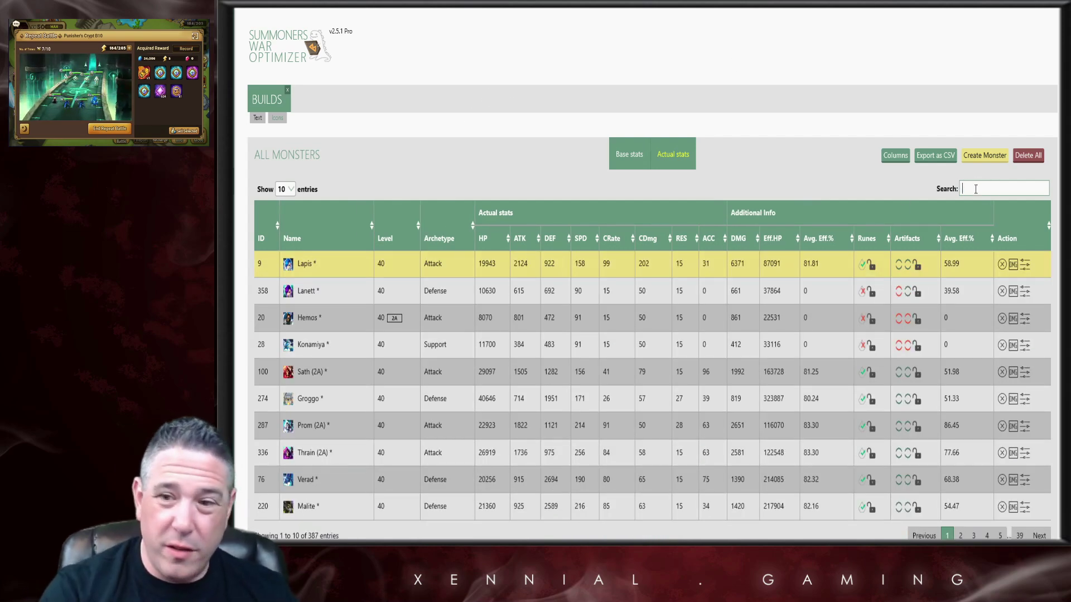
- Search for "fa" and select Fairo to examine its stats, rune slots and artifact slots, clearing the search at the end
{"action": "type", "text": "fs"}
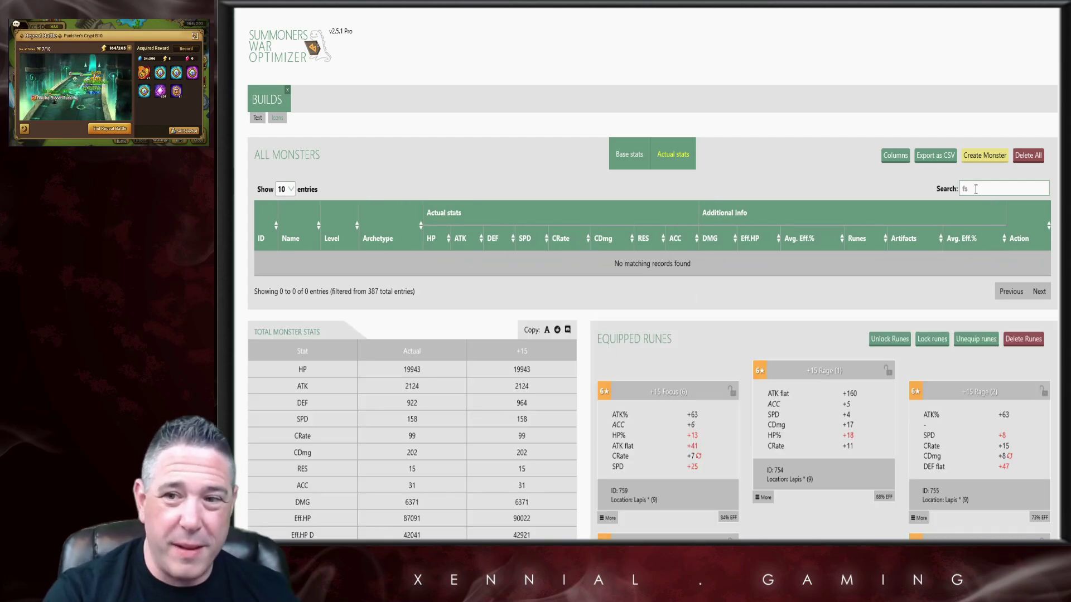
{"action": "key", "text": "BackSpace"}
{"action": "type", "text": "a"}
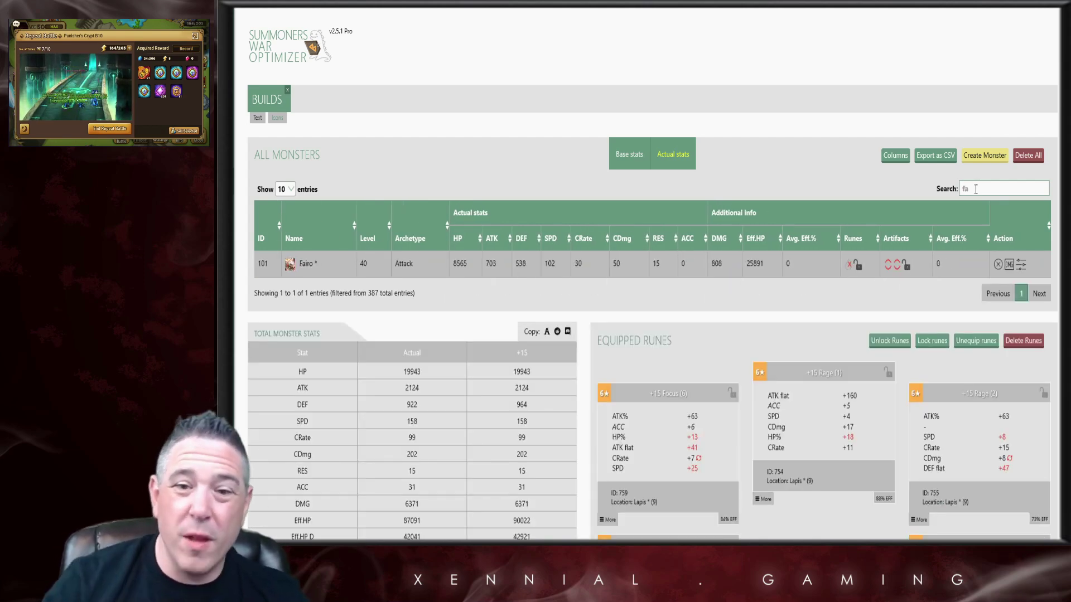
{"action": "left_click", "coordinate": [691, 267]}
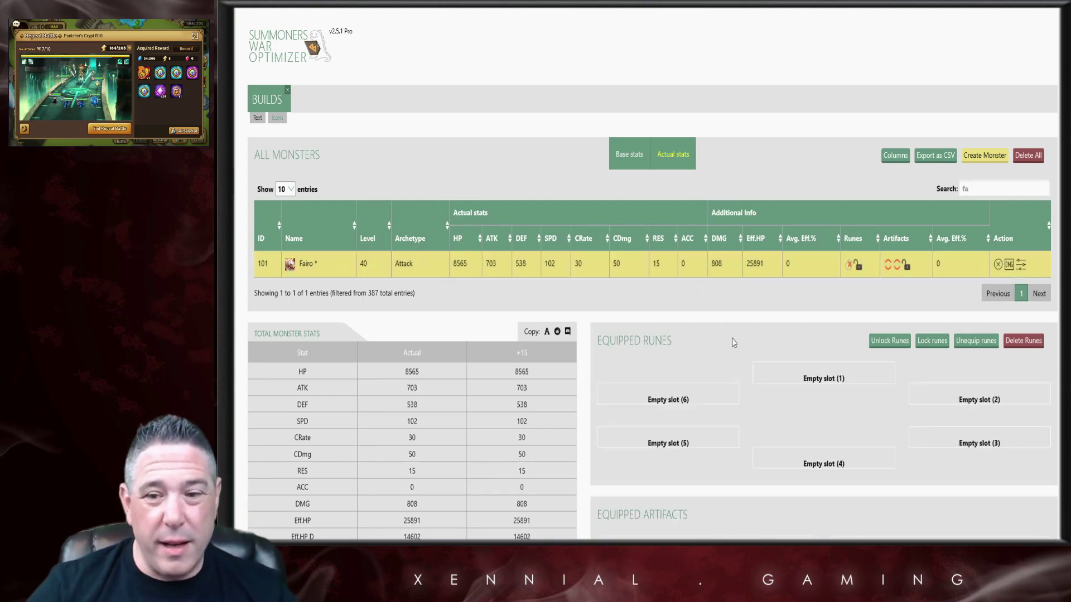
{"action": "scroll", "coordinate": [727, 333], "scroll_direction": "down", "scroll_amount": 2}
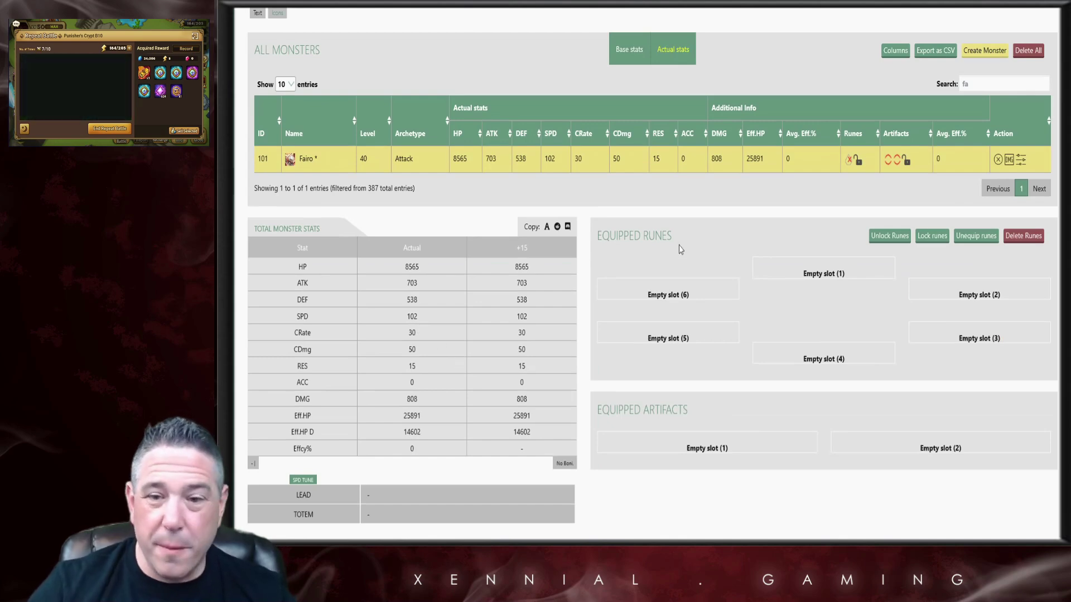
{"action": "scroll", "coordinate": [614, 235], "scroll_direction": "up", "scroll_amount": 2}
{"action": "key", "text": "BackSpace"}
{"action": "key", "text": "BackSpace"}
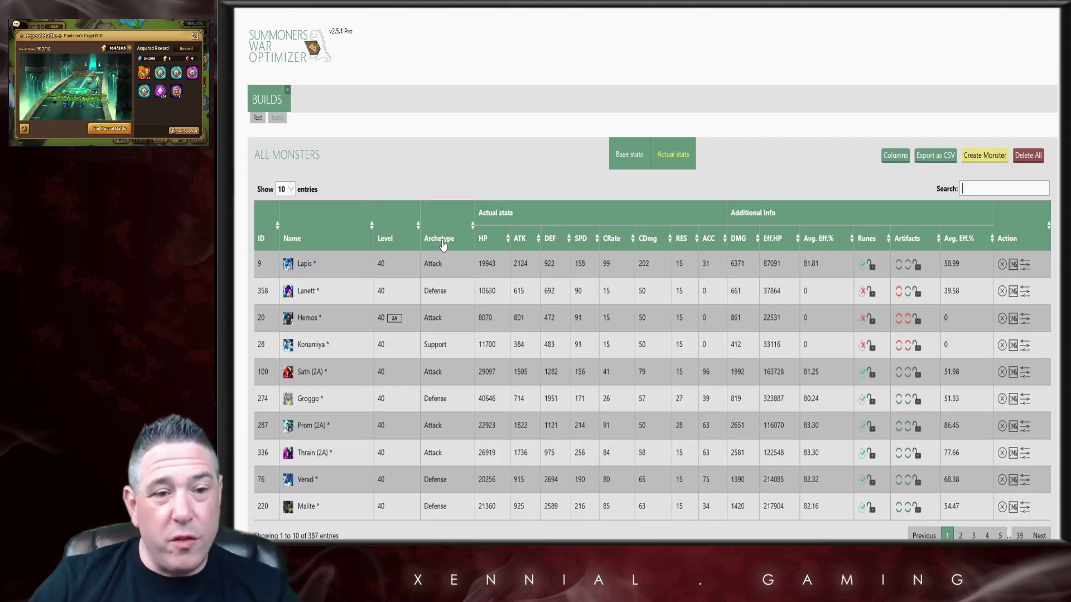
- Sort the monster list by archetype, HP and rune average efficiency in turn
{"action": "left_click", "coordinate": [444, 244]}
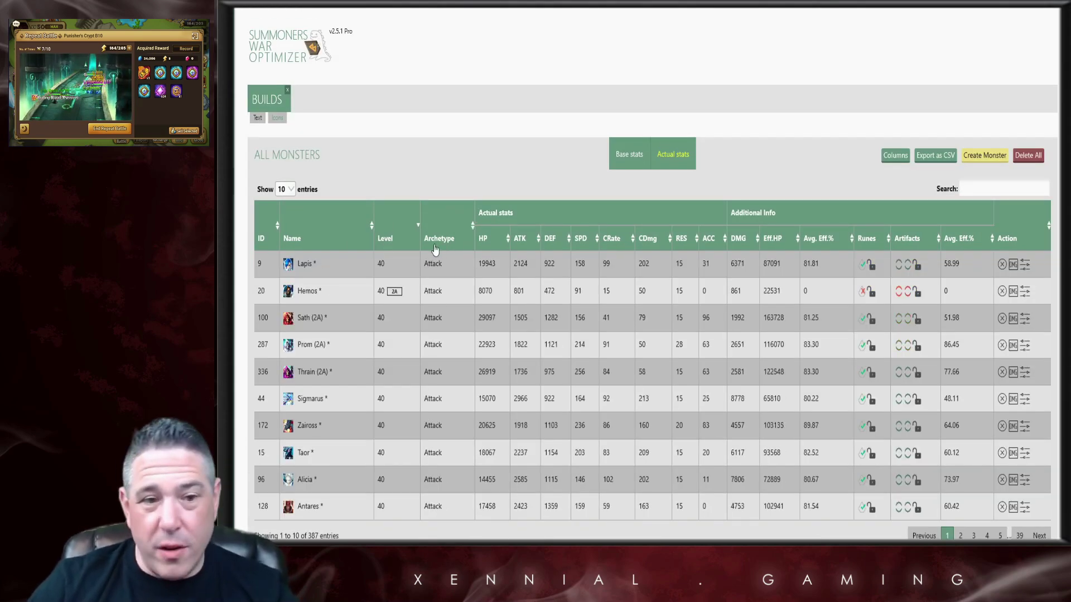
{"action": "left_click", "coordinate": [505, 245]}
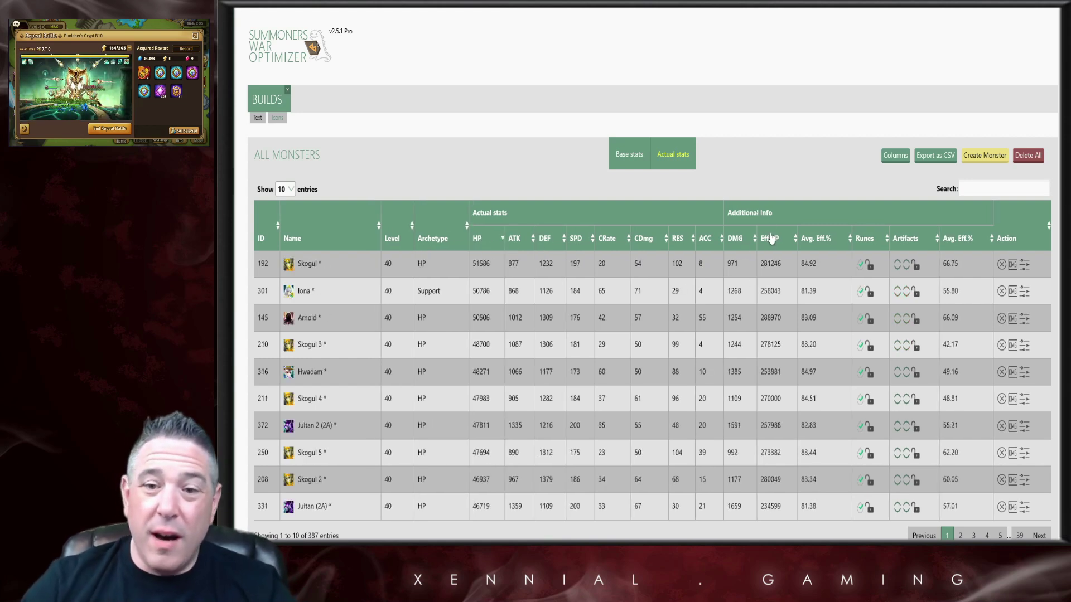
{"action": "left_click", "coordinate": [820, 239]}
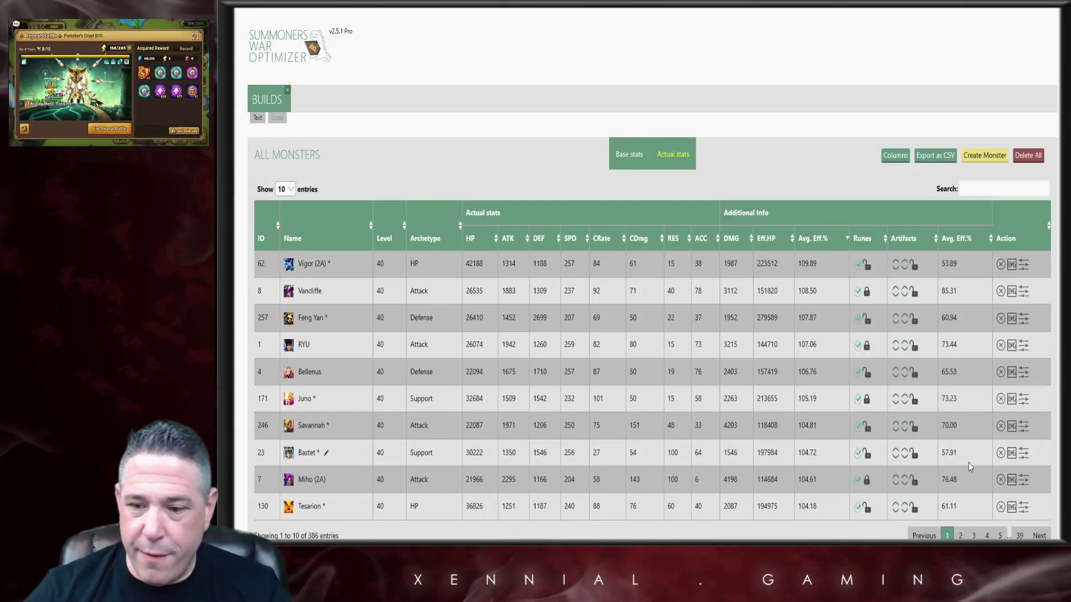
- Page to the end of the monster list to check which monsters lack runes, and return to the first page
{"action": "scroll", "coordinate": [965, 471], "scroll_direction": "down", "scroll_amount": 4}
{"action": "left_click", "coordinate": [1020, 302]}
{"action": "scroll", "coordinate": [862, 364], "scroll_direction": "up", "scroll_amount": 4}
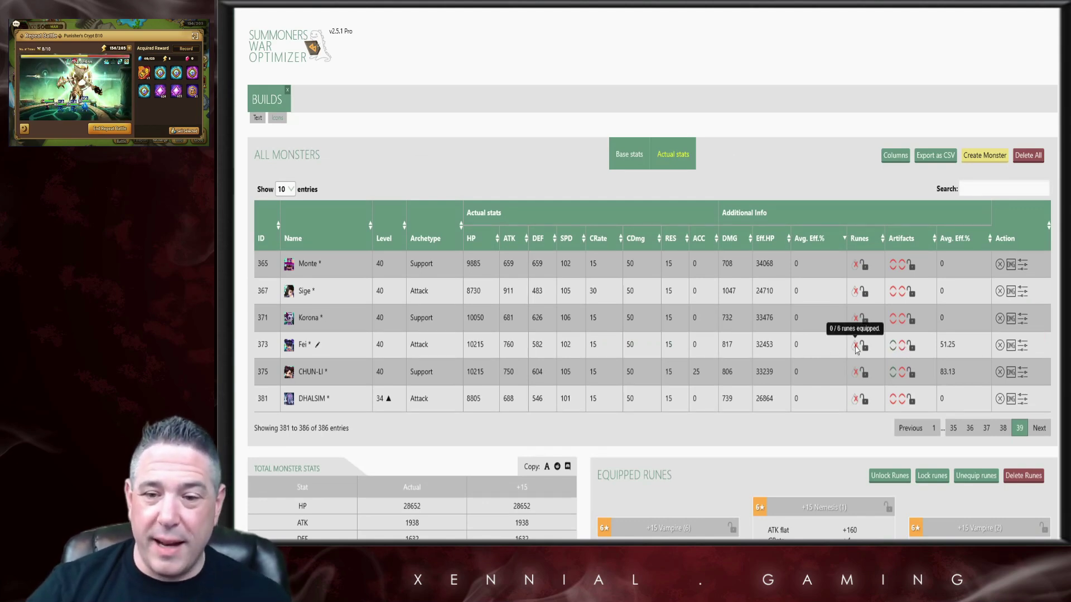
{"action": "left_click", "coordinate": [912, 432]}
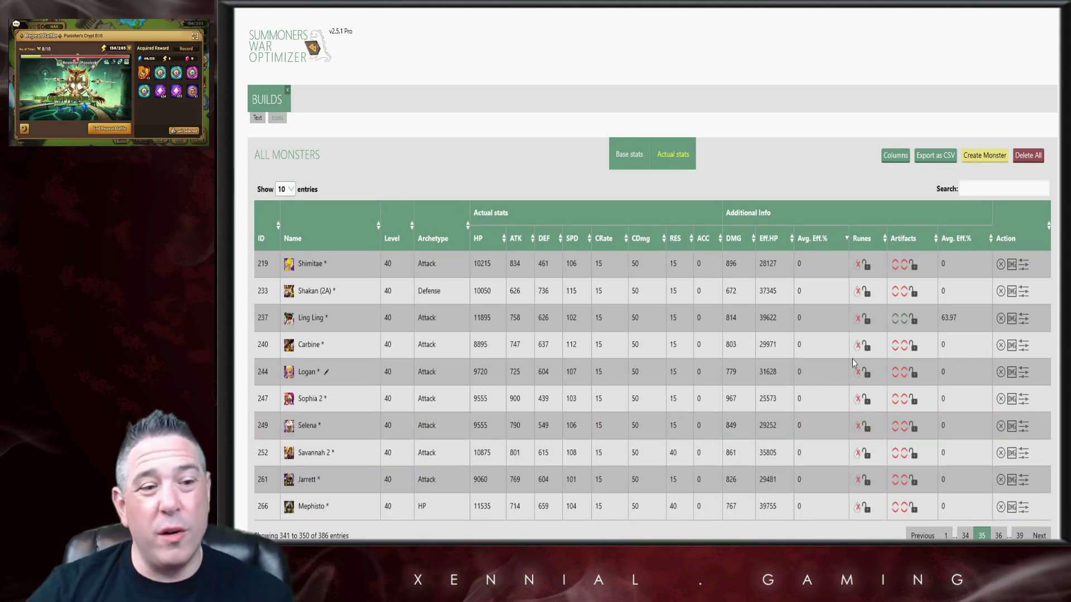
{"action": "scroll", "coordinate": [889, 205], "scroll_direction": "down", "scroll_amount": 2}
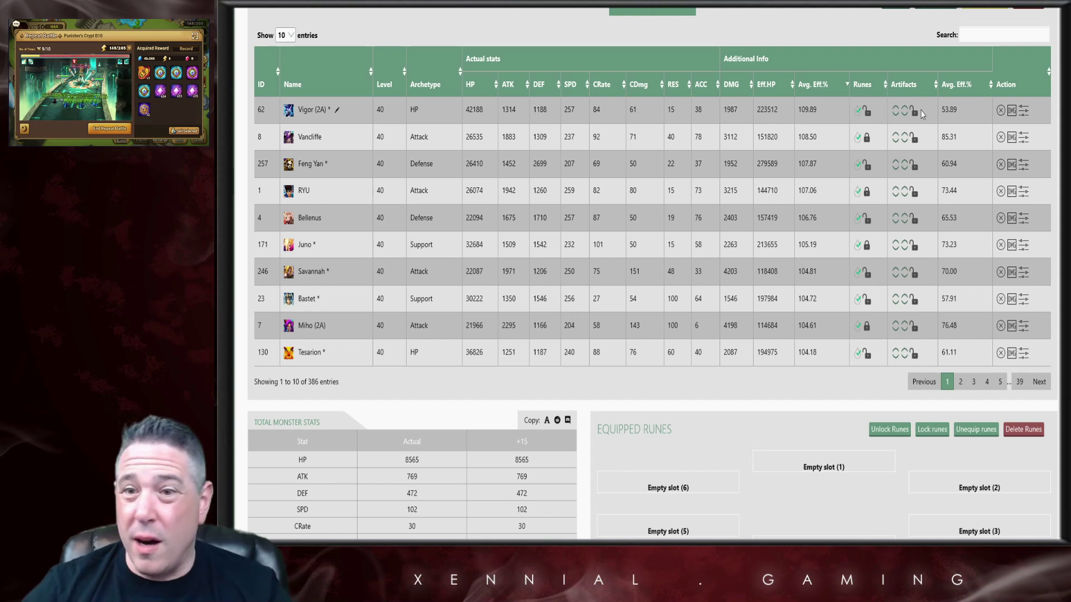
{"action": "scroll", "coordinate": [917, 187], "scroll_direction": "up", "scroll_amount": 1}
{"action": "scroll", "coordinate": [761, 275], "scroll_direction": "up", "scroll_amount": 2}
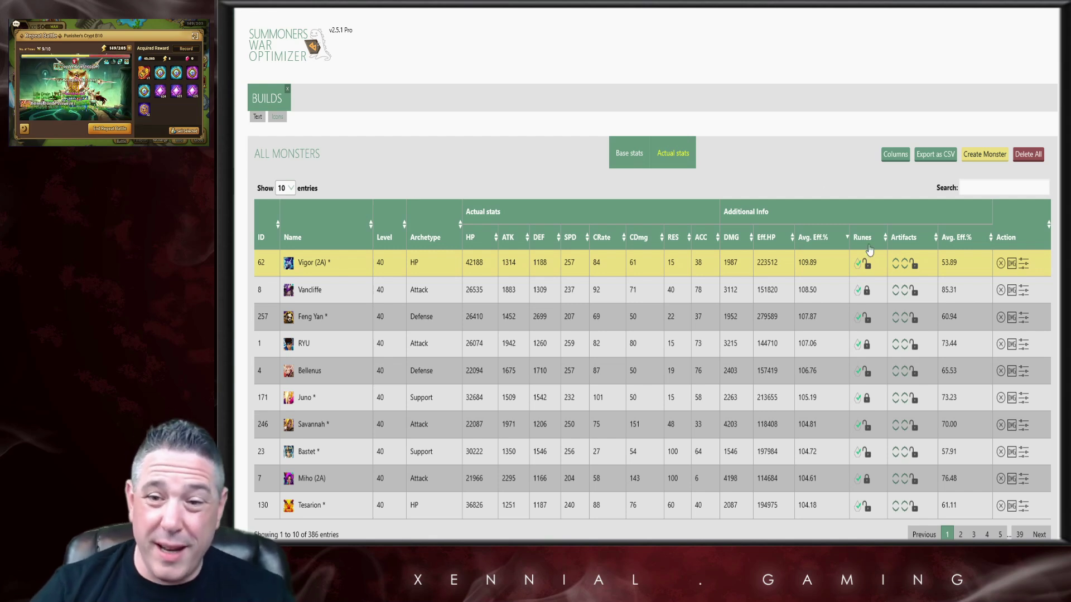
- Lock the runes and artifacts of Vigor (2A), selecting Feng Yan and Vancliffe in between to compare their lock states
{"action": "left_click", "coordinate": [867, 263]}
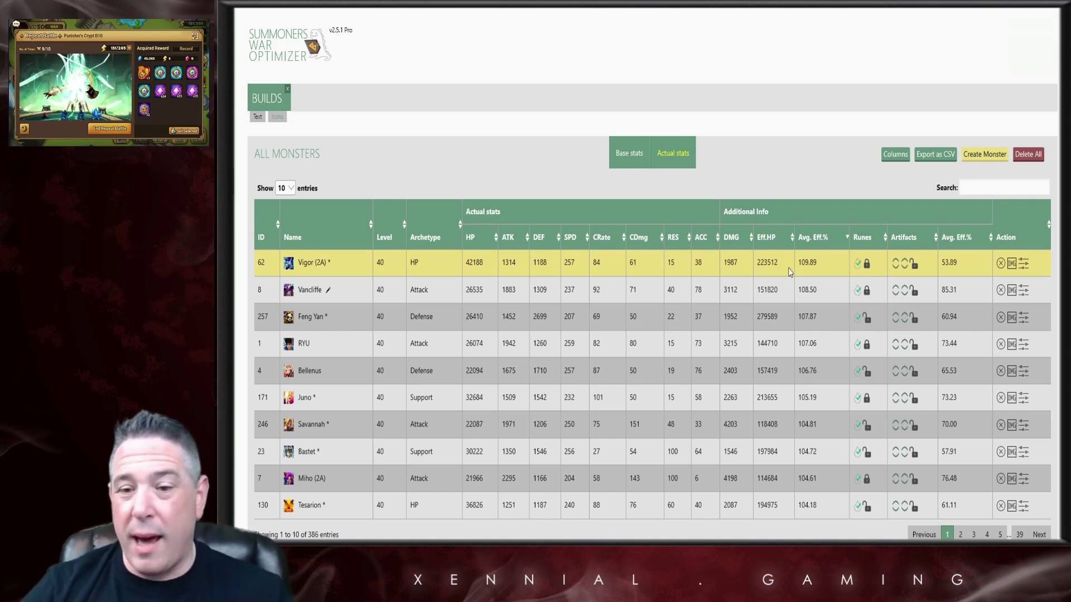
{"action": "scroll", "coordinate": [716, 253], "scroll_direction": "down", "scroll_amount": 1}
{"action": "left_click", "coordinate": [715, 253]}
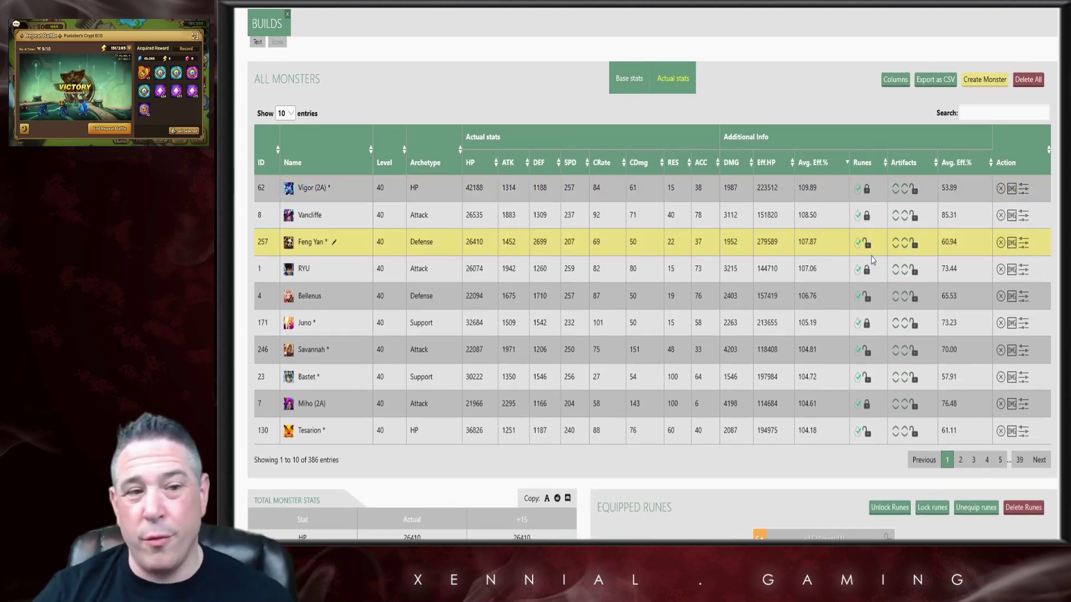
{"action": "left_click", "coordinate": [809, 224]}
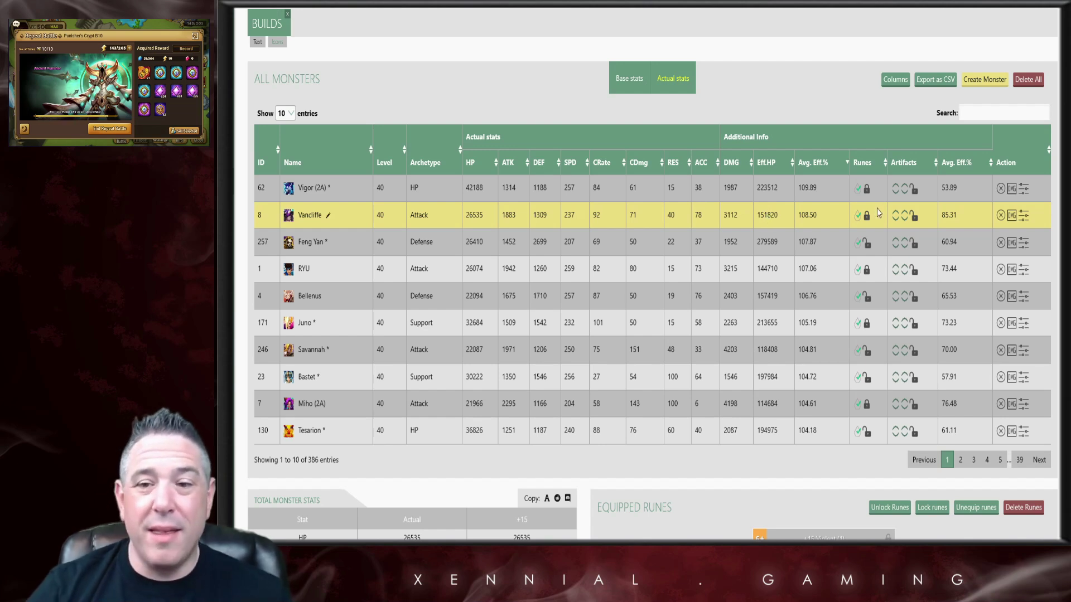
{"action": "left_click", "coordinate": [837, 252]}
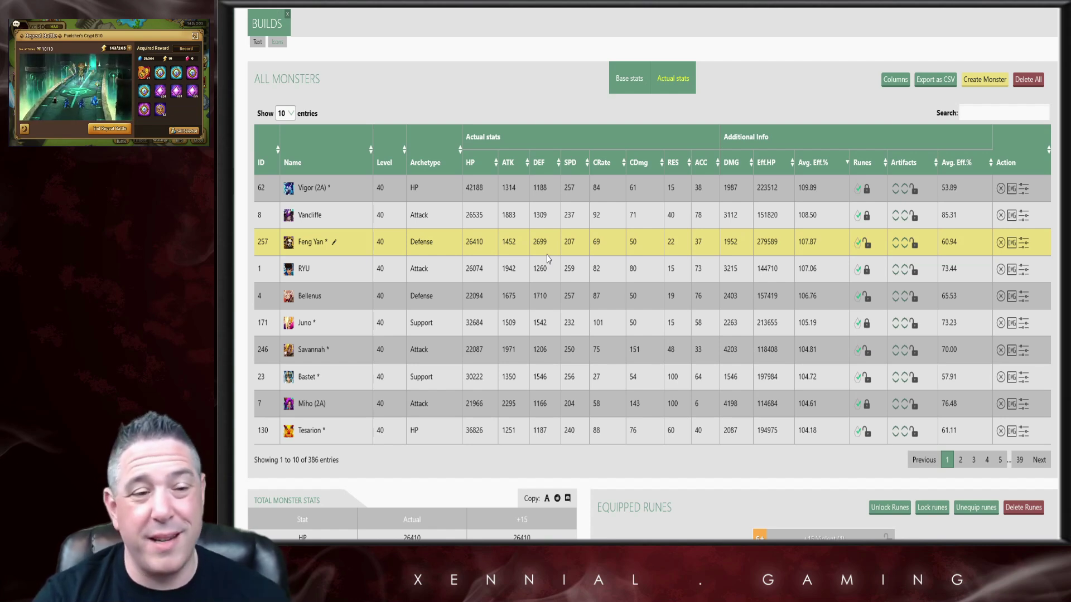
{"action": "left_click", "coordinate": [914, 192]}
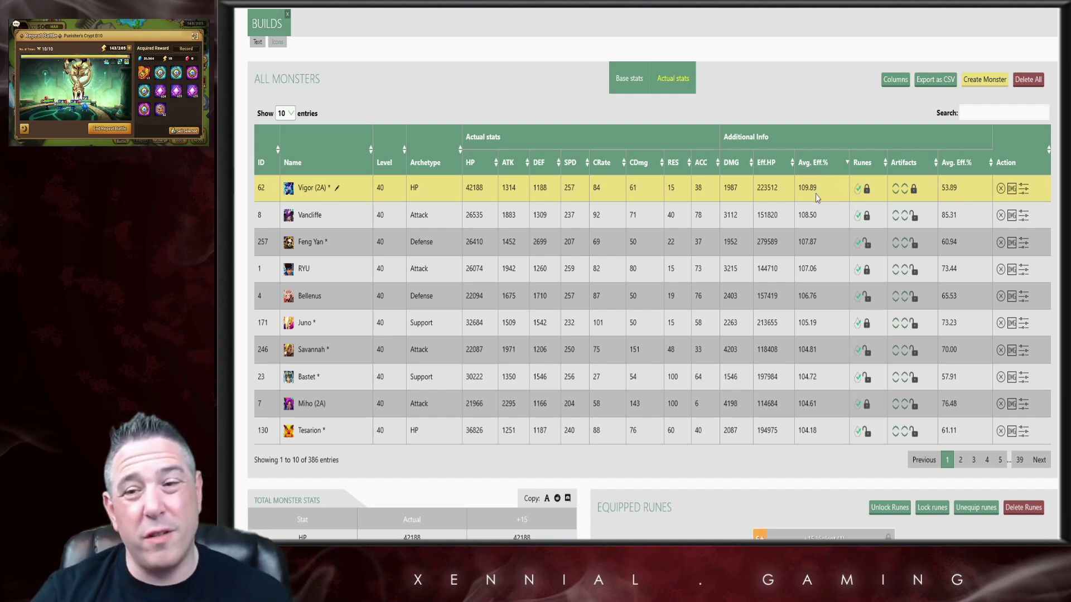
- Sort the list by artifact average efficiency, highest first, and delete Prom (2A)
{"action": "left_click", "coordinate": [971, 167]}
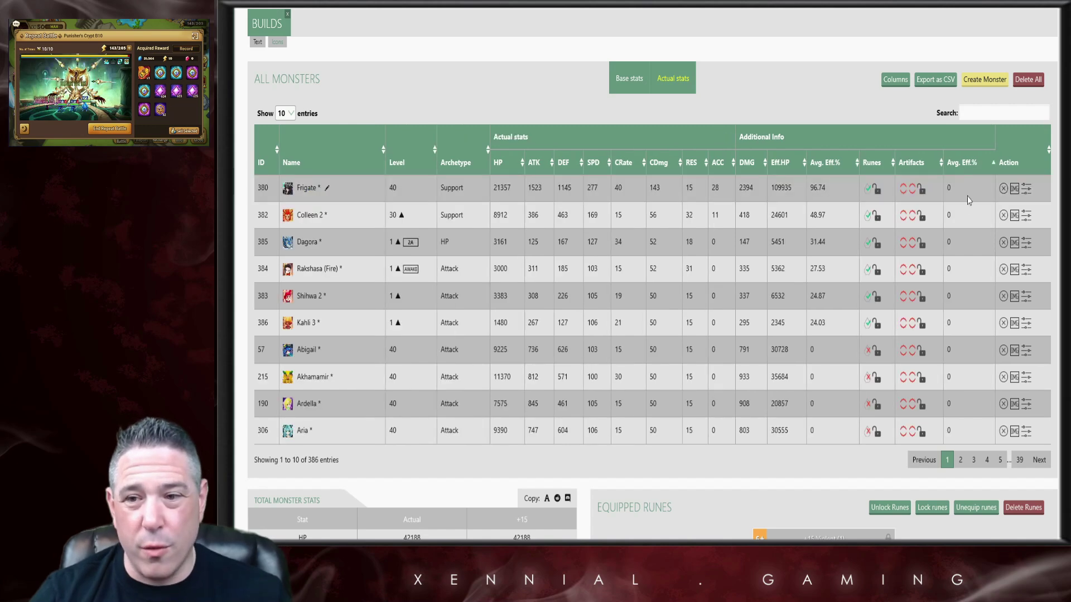
{"action": "left_click", "coordinate": [956, 170]}
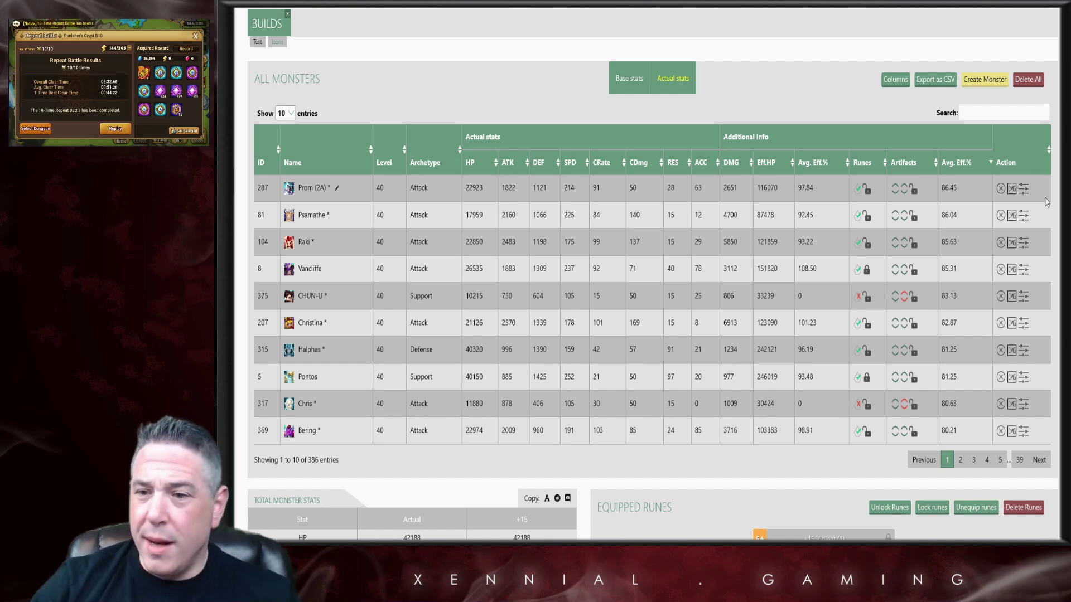
{"action": "left_click", "coordinate": [999, 192]}
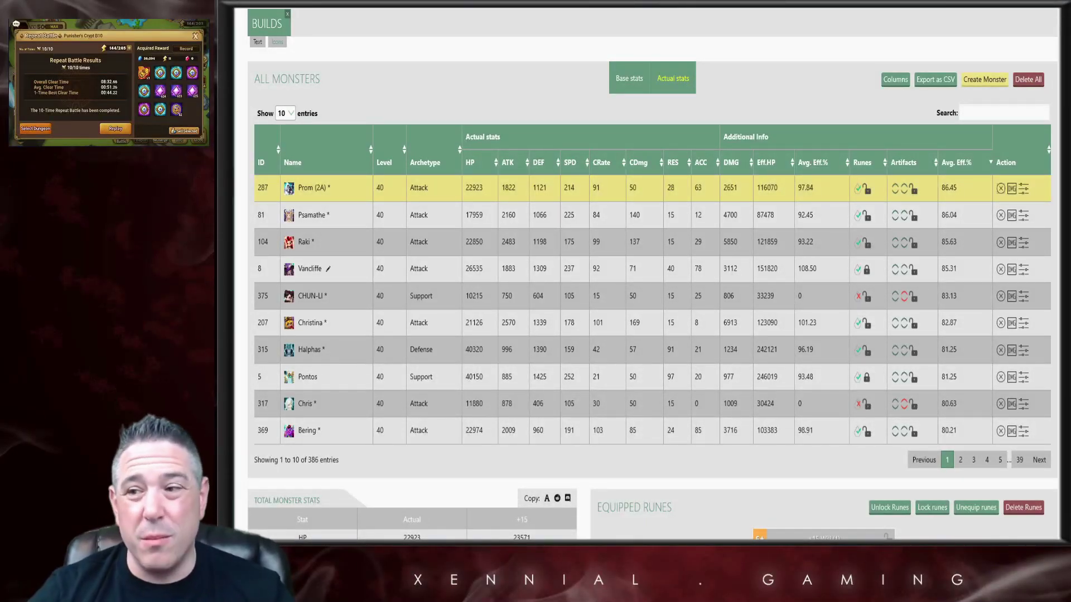
{"action": "key", "text": "Delete"}
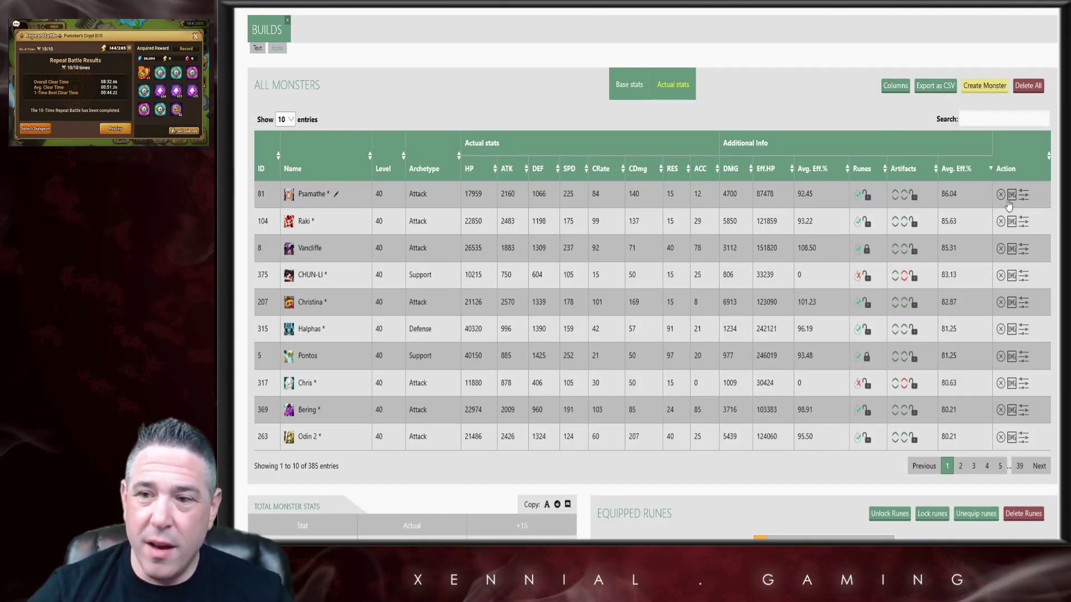
- Open the damage calculation and the build setup for Psamathe, returning to the monster list after each
{"action": "left_click", "coordinate": [1012, 196]}
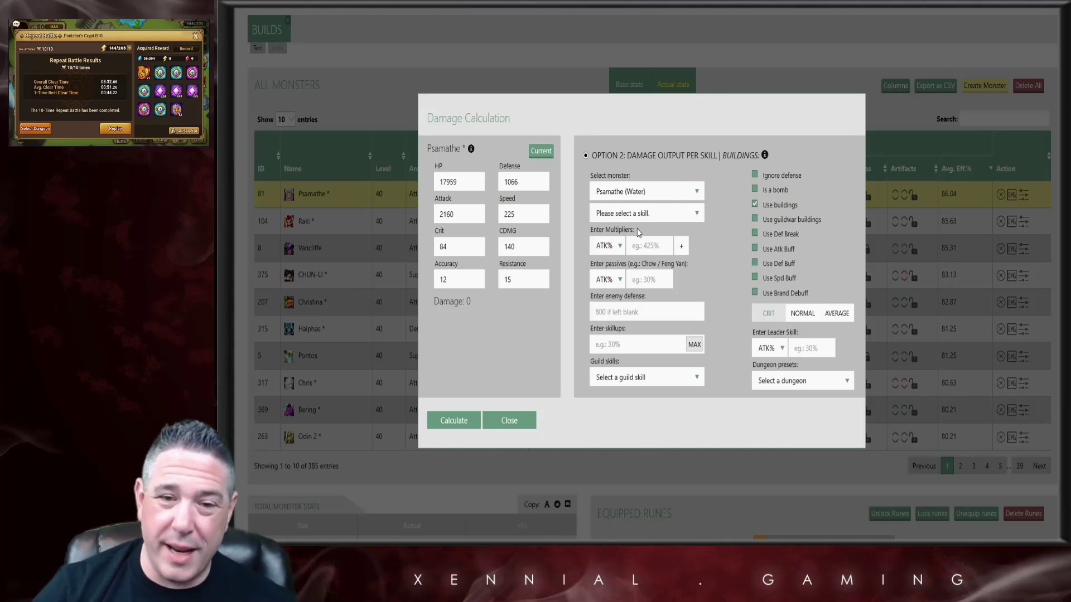
{"action": "scroll", "coordinate": [638, 232], "scroll_direction": "down", "scroll_amount": 1}
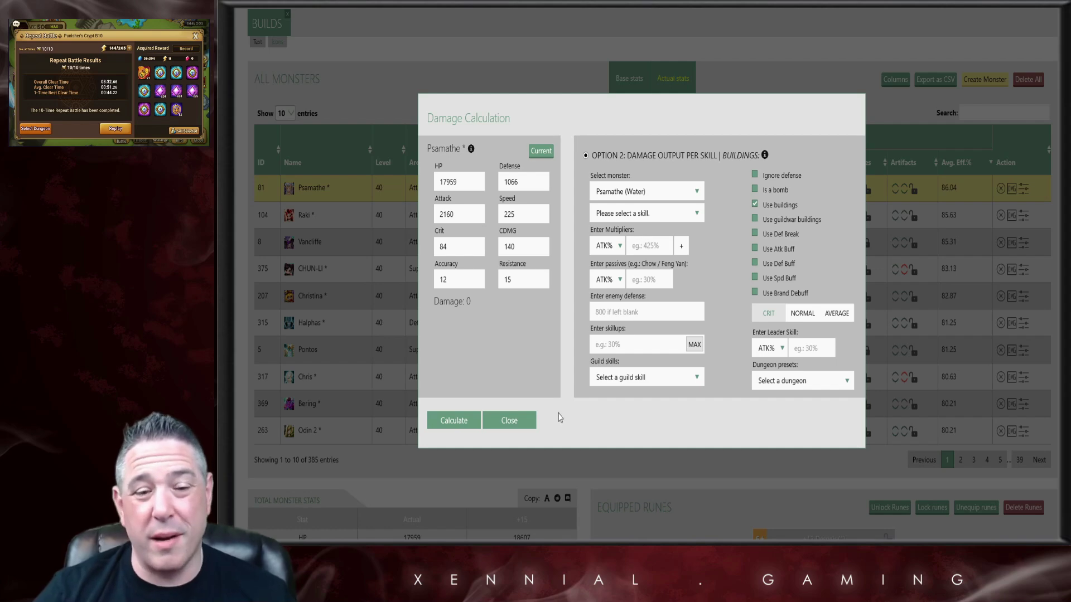
{"action": "left_click", "coordinate": [509, 421]}
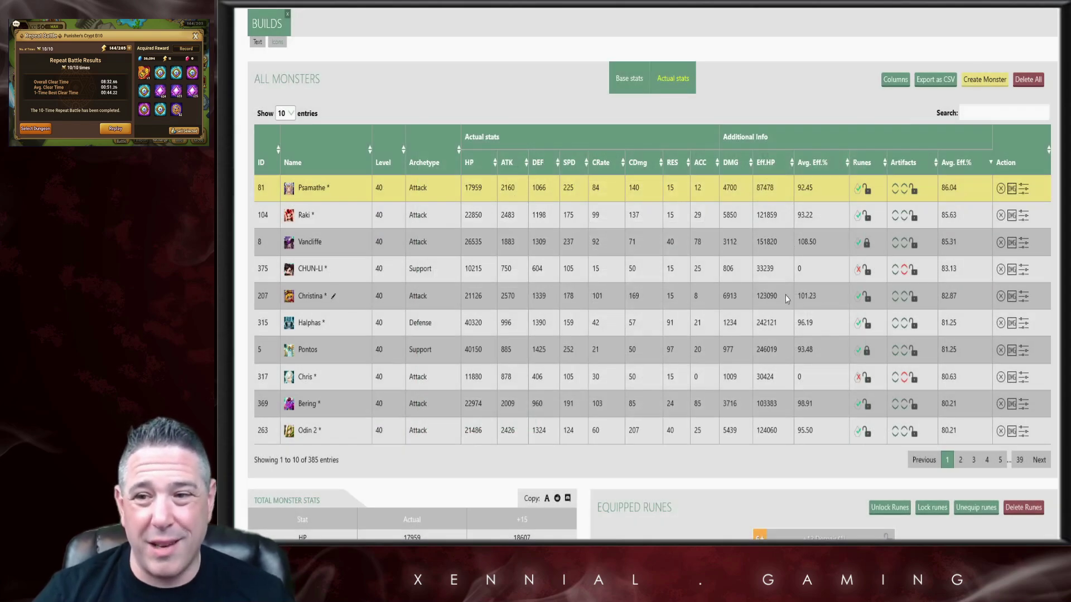
{"action": "left_click", "coordinate": [1024, 189]}
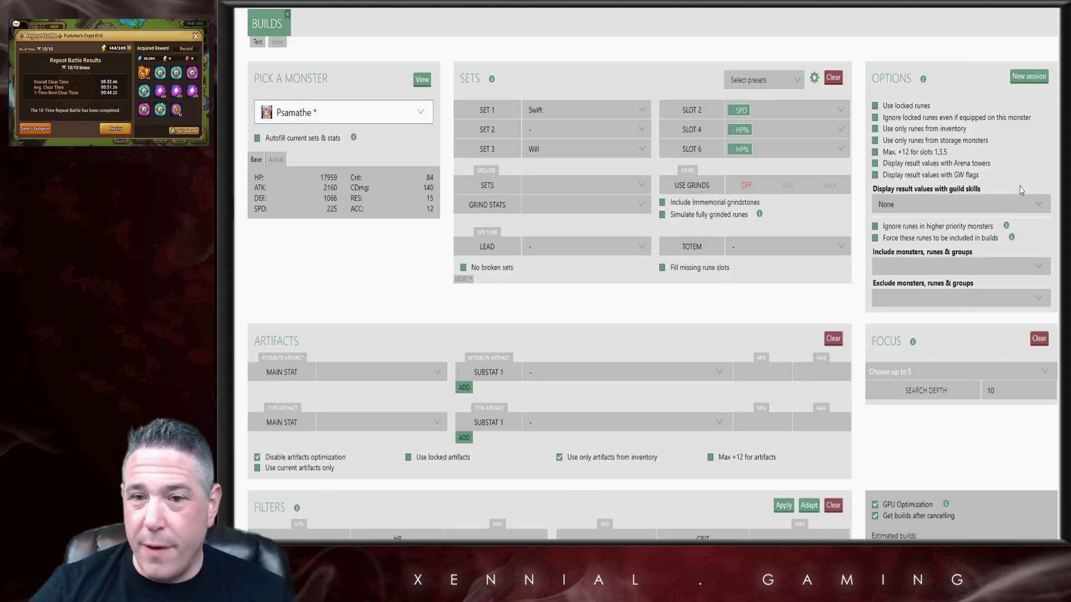
{"action": "scroll", "coordinate": [781, 223], "scroll_direction": "up", "scroll_amount": 2}
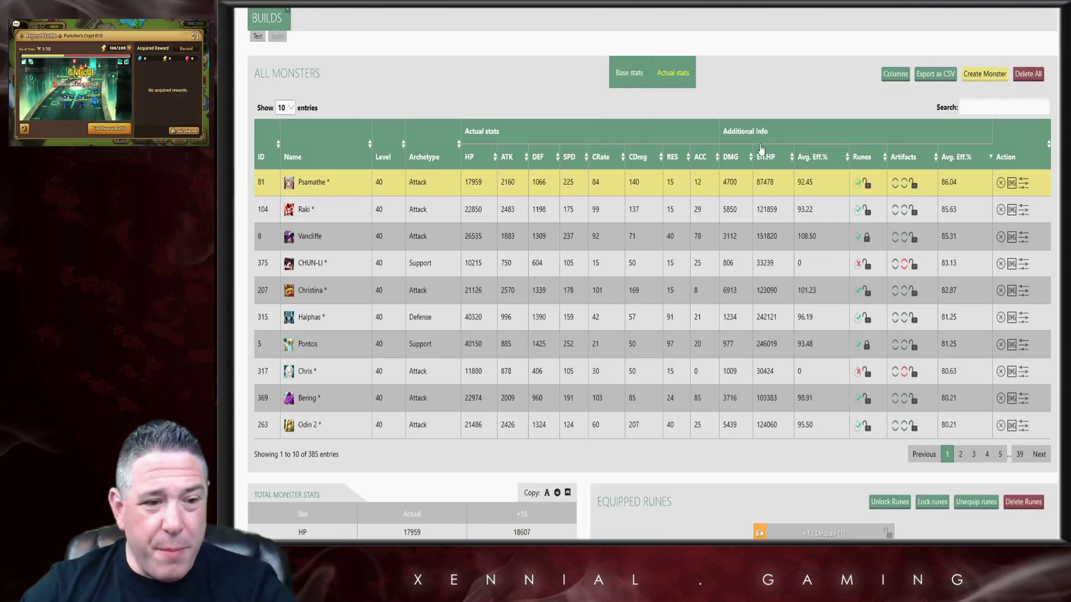
- Examine Psamathe's total stats and equipped runes, and copy the total monster stats
{"action": "scroll", "coordinate": [873, 201], "scroll_direction": "down", "scroll_amount": 3}
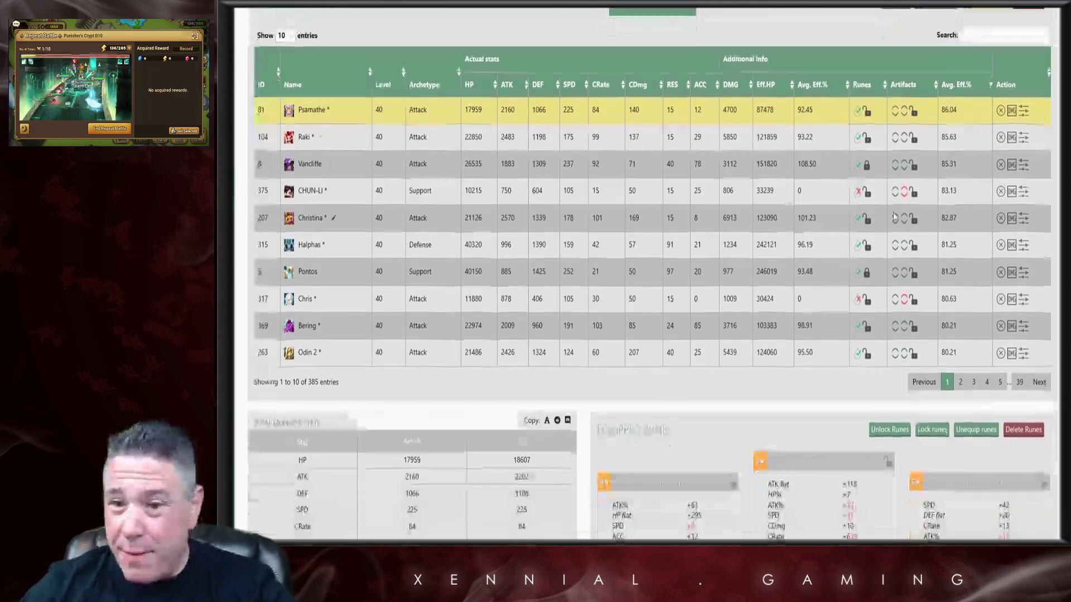
{"action": "scroll", "coordinate": [873, 201], "scroll_direction": "down", "scroll_amount": 2}
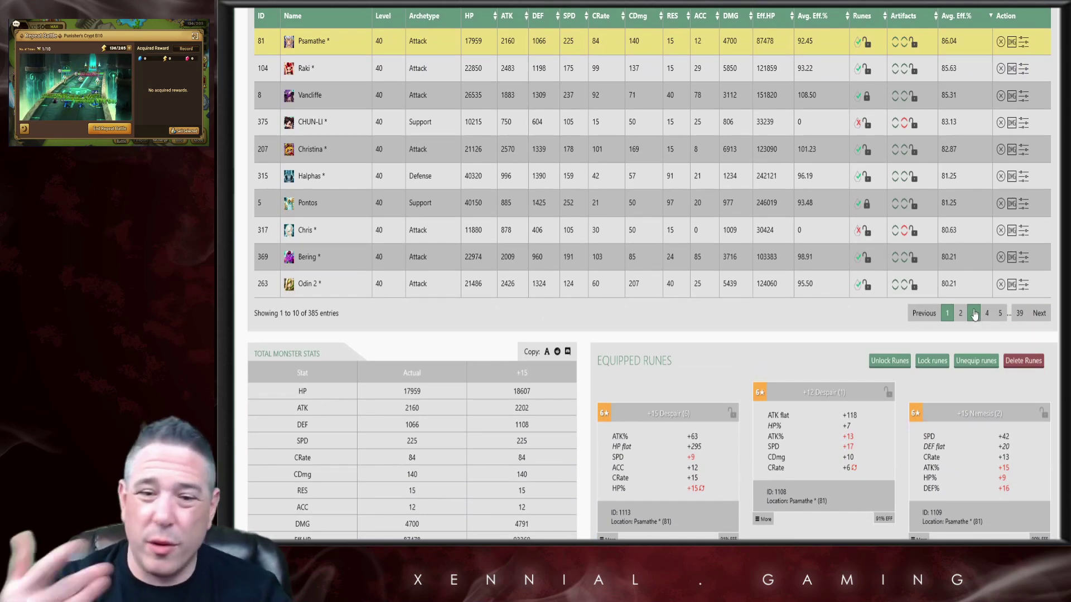
{"action": "scroll", "coordinate": [396, 151], "scroll_direction": "down", "scroll_amount": 1}
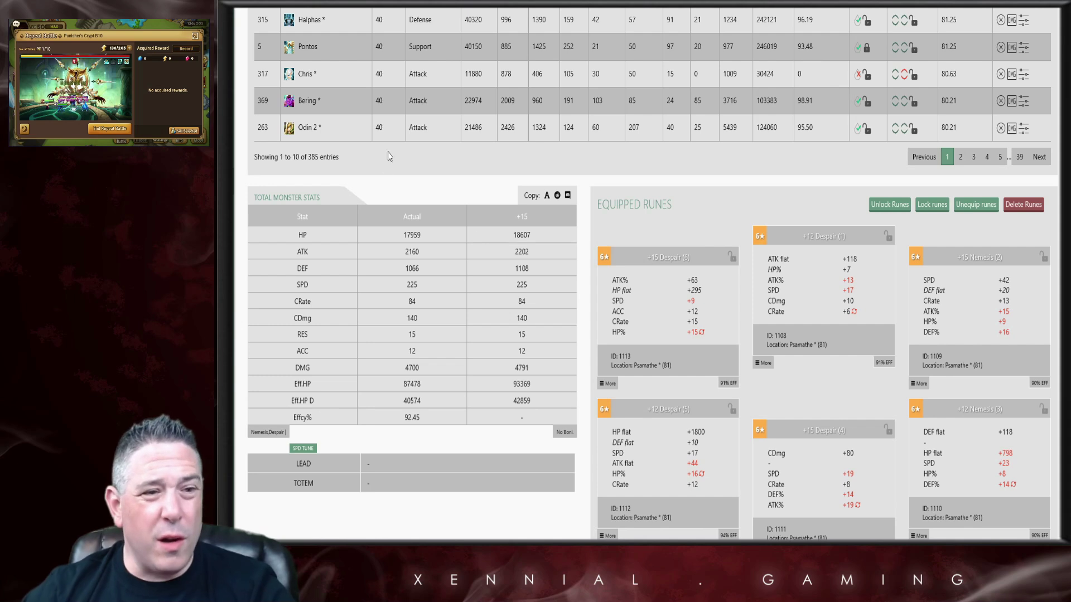
{"action": "left_click", "coordinate": [568, 197]}
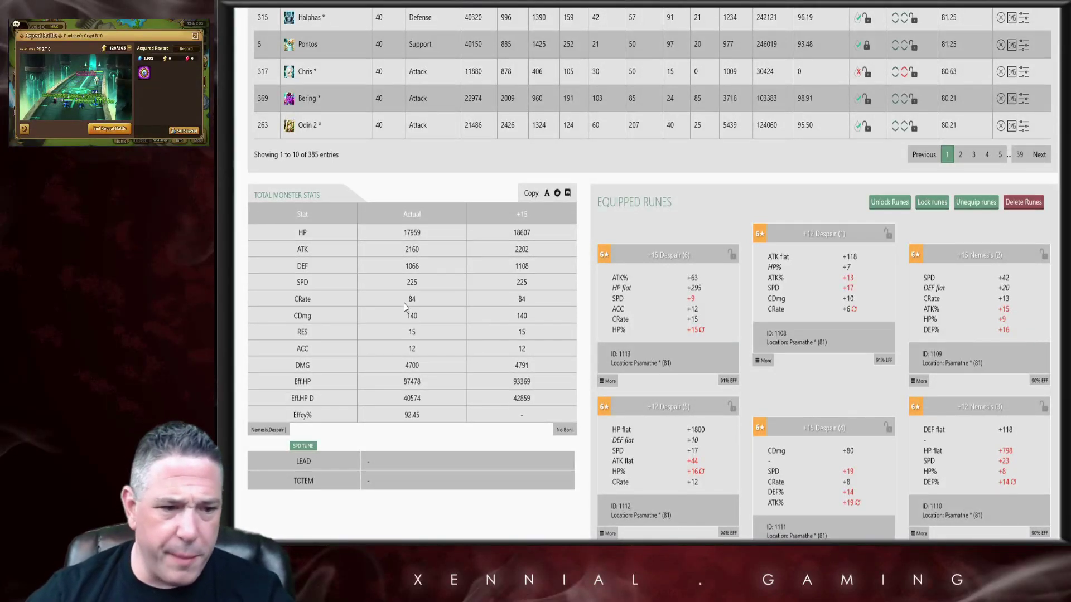
{"action": "scroll", "coordinate": [407, 307], "scroll_direction": "down", "scroll_amount": 3}
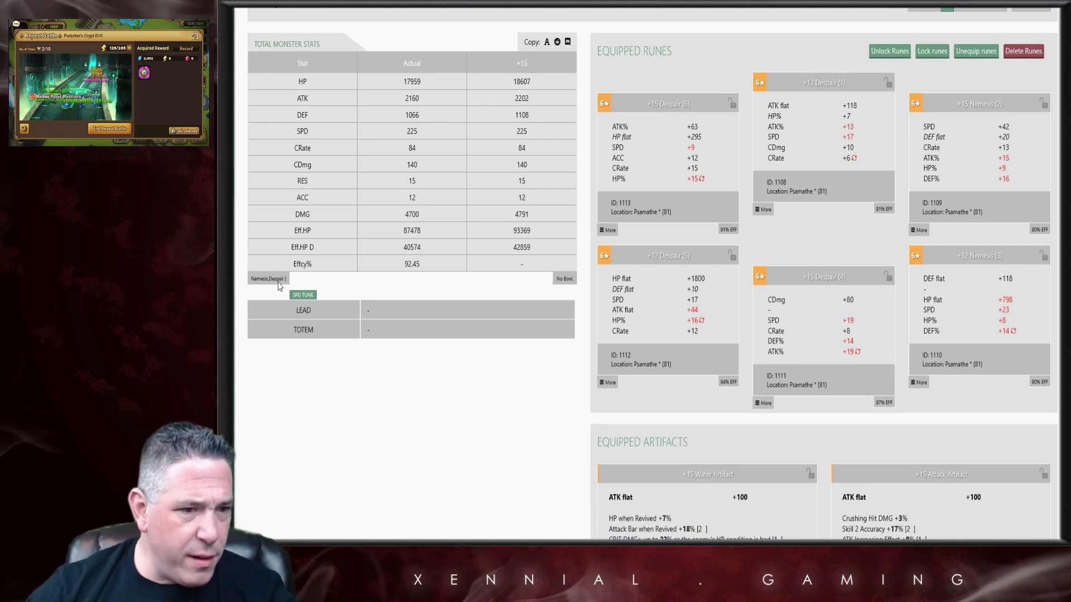
- Set Psamathe's speed tune to a 24% lead and a 15% totem
{"action": "left_click", "coordinate": [377, 319]}
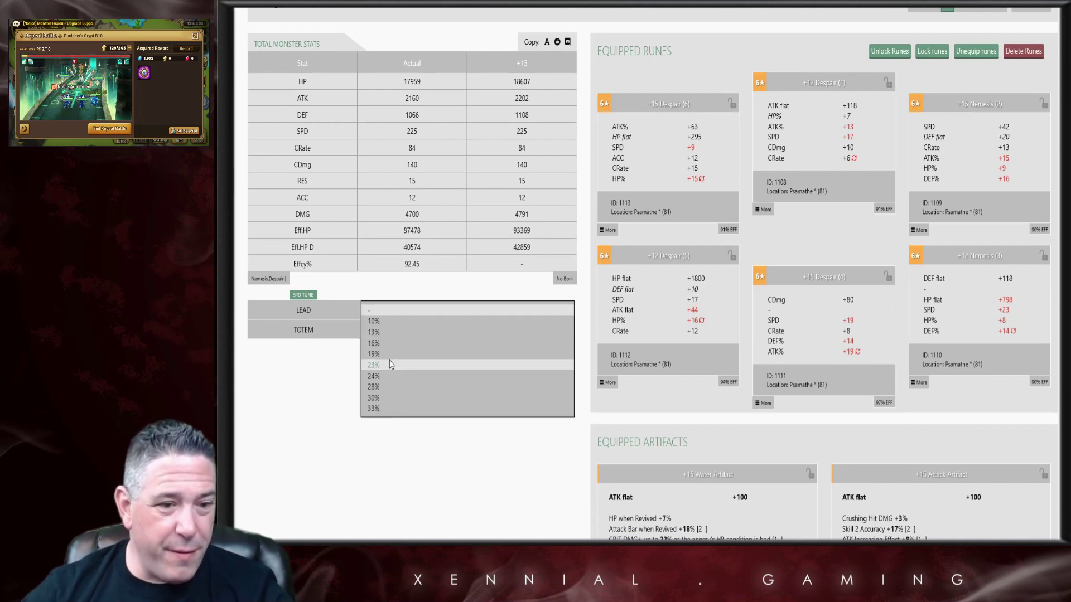
{"action": "left_click", "coordinate": [388, 377]}
{"action": "left_click", "coordinate": [386, 331]}
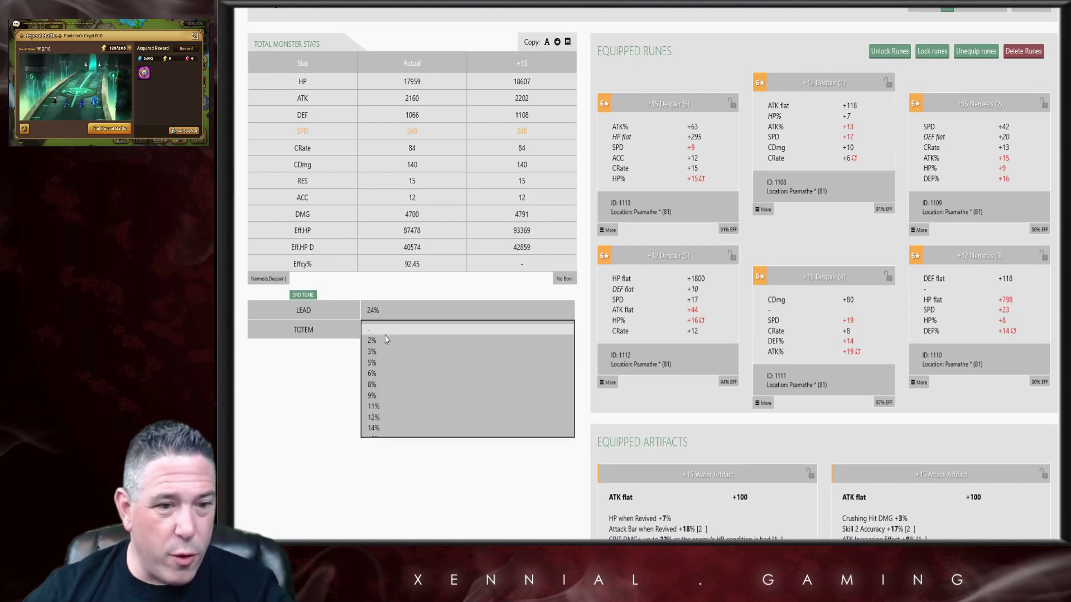
{"action": "left_click", "coordinate": [385, 439]}
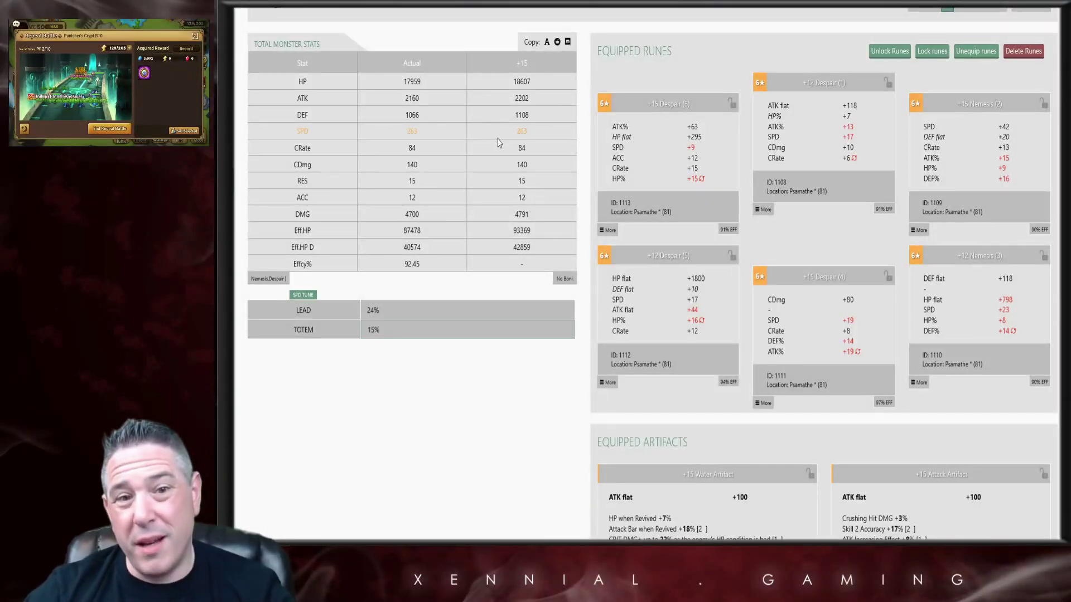
- Reset the speed tune lead and totem to no bonus and go back to Psamathe's equipped runes
{"action": "left_click", "coordinate": [380, 317]}
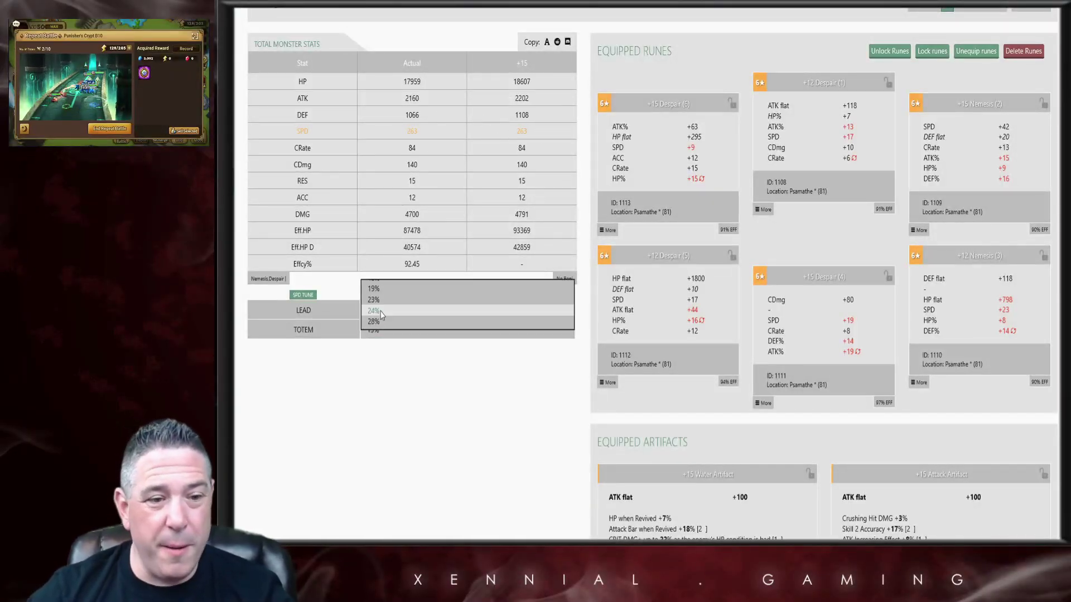
{"action": "left_click", "coordinate": [373, 309]}
{"action": "left_click", "coordinate": [373, 310]}
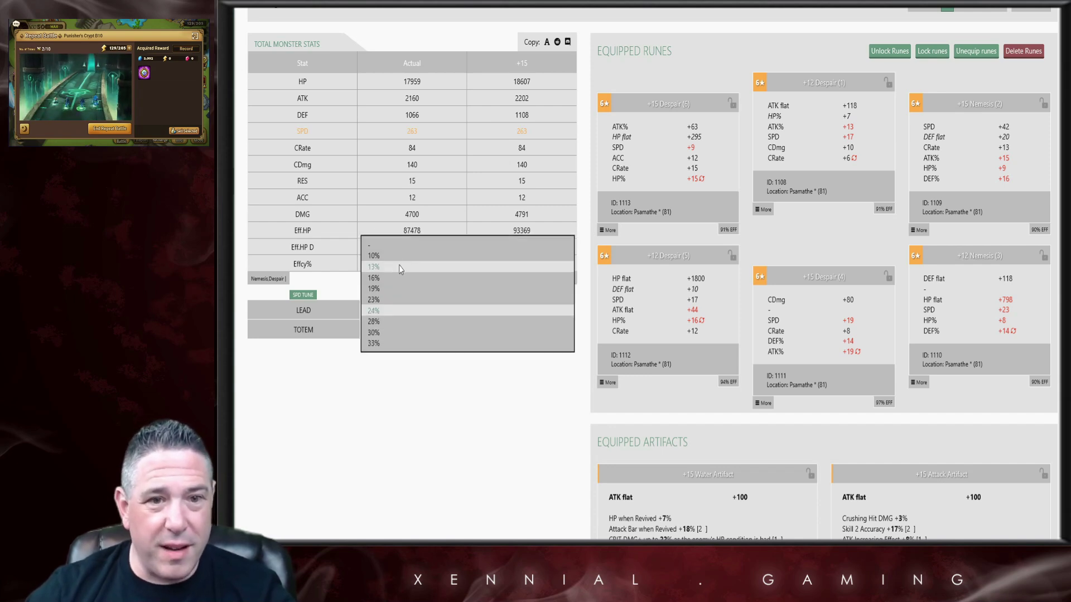
{"action": "left_click", "coordinate": [392, 255]}
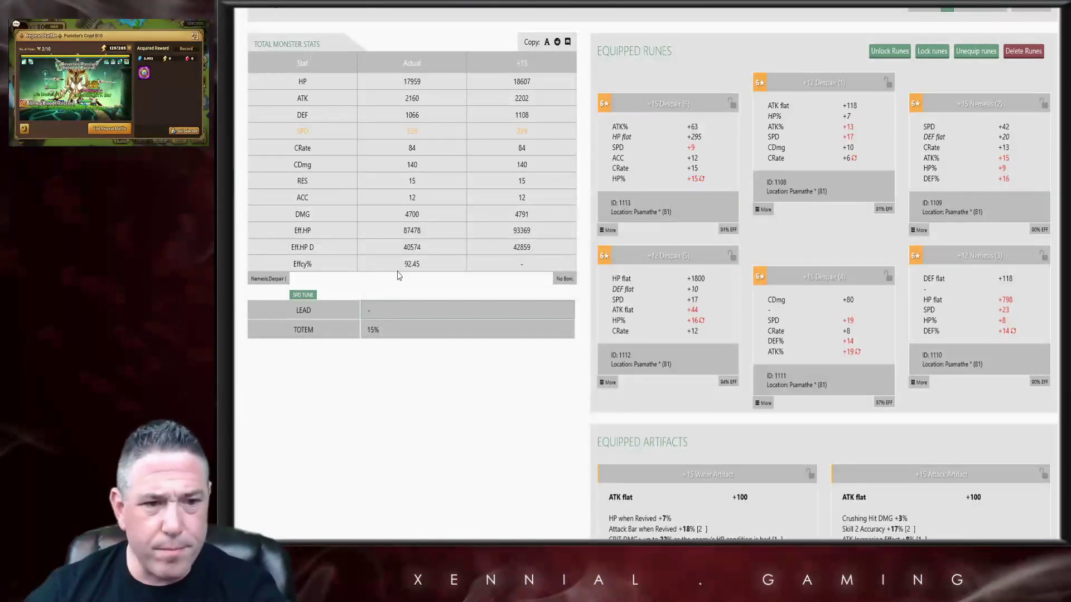
{"action": "left_click", "coordinate": [395, 331]}
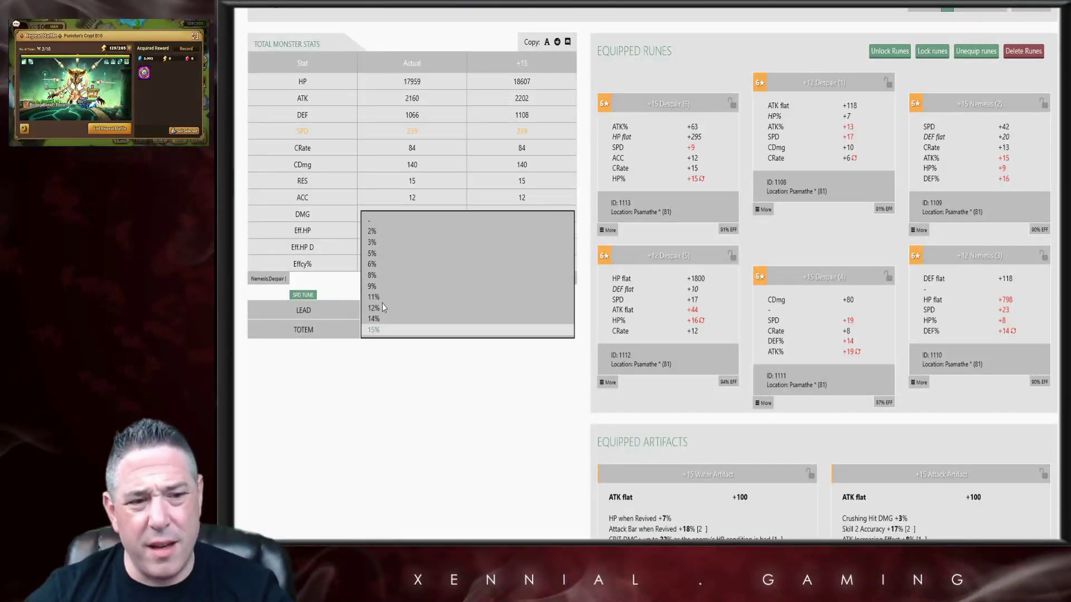
{"action": "left_click", "coordinate": [383, 223]}
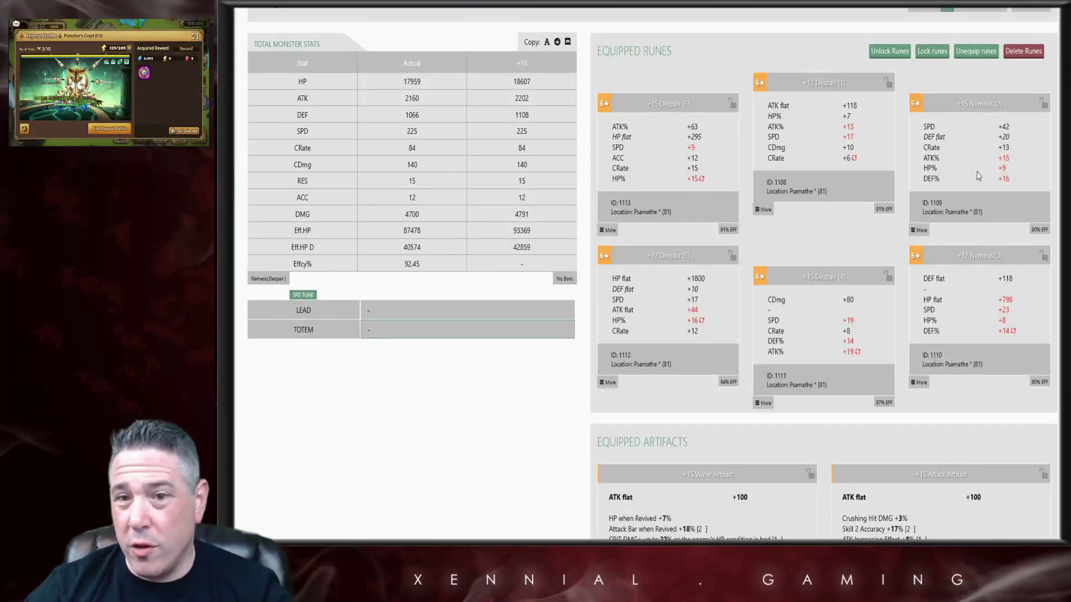
{"action": "scroll", "coordinate": [899, 229], "scroll_direction": "up", "scroll_amount": 2}
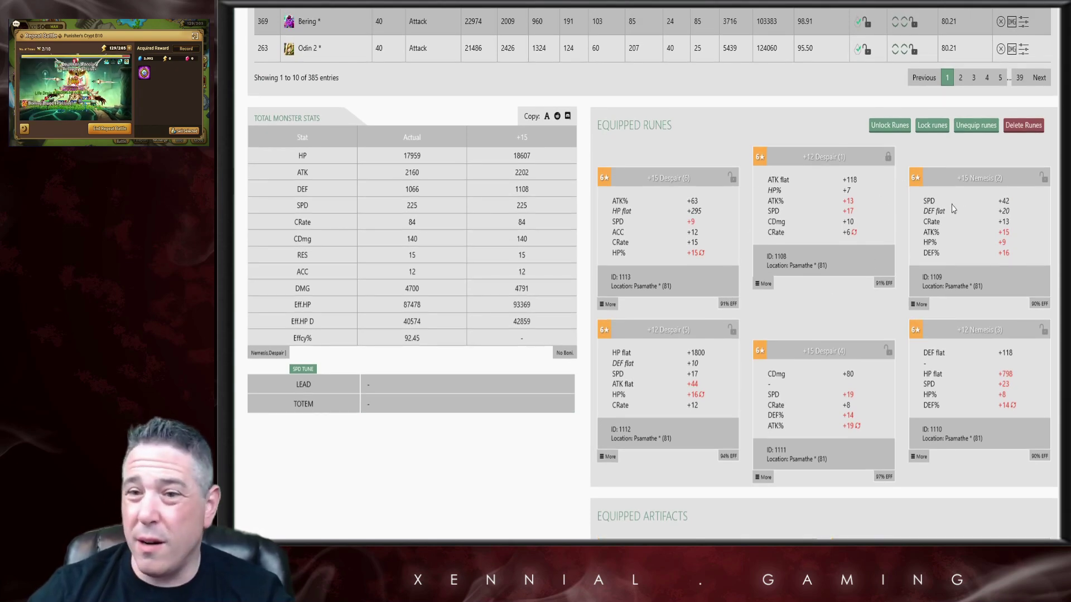
- Look over Psamathe's equipped runes, the rune actions and the equipped artifacts
{"action": "scroll", "coordinate": [893, 128], "scroll_direction": "up", "scroll_amount": 1}
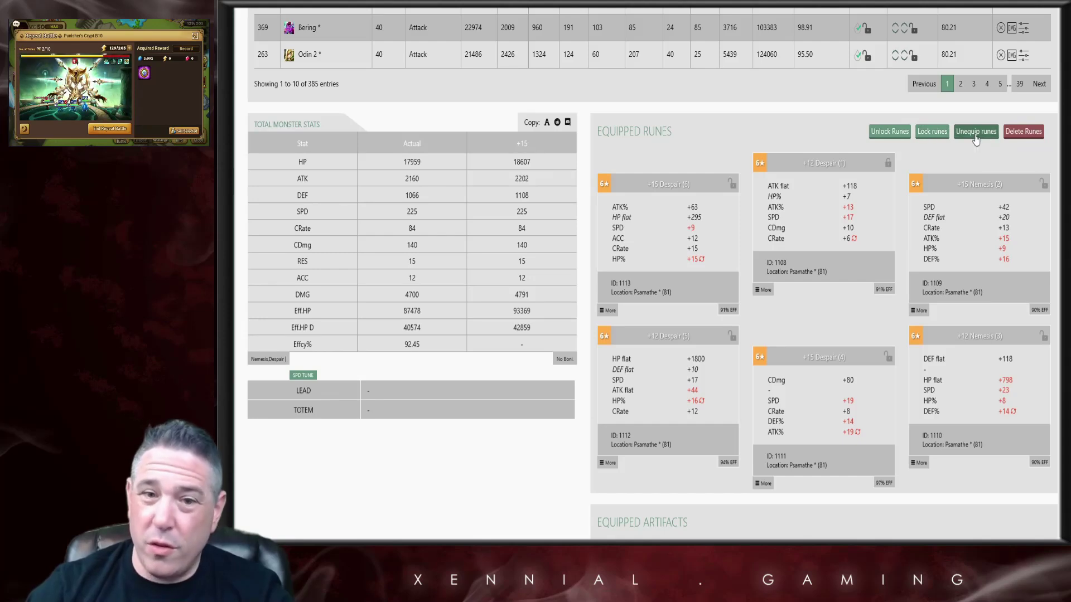
{"action": "scroll", "coordinate": [1015, 157], "scroll_direction": "down", "scroll_amount": 1}
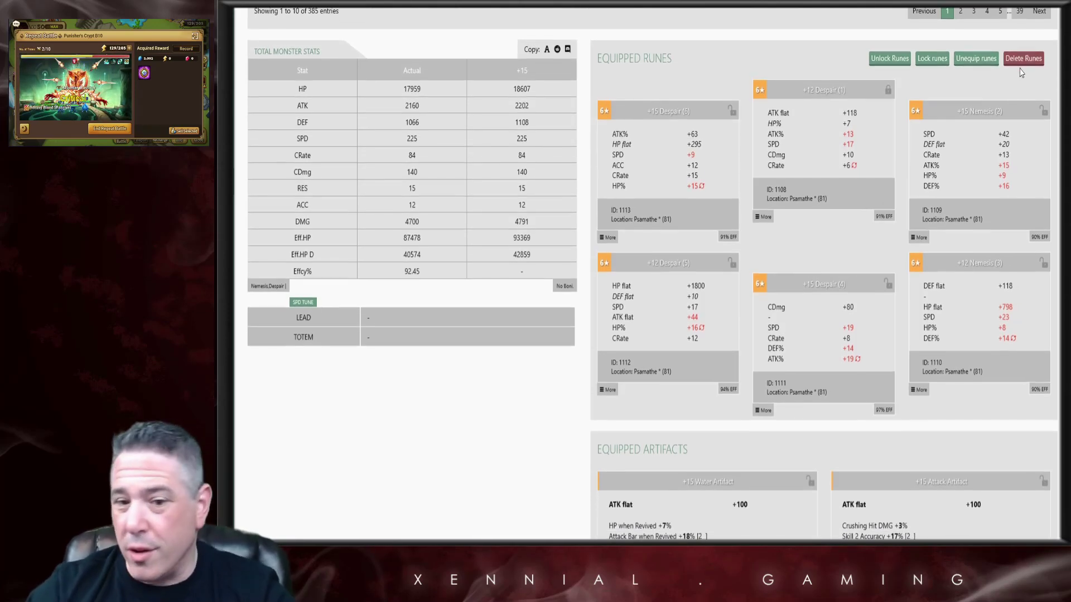
{"action": "scroll", "coordinate": [814, 267], "scroll_direction": "down", "scroll_amount": 2}
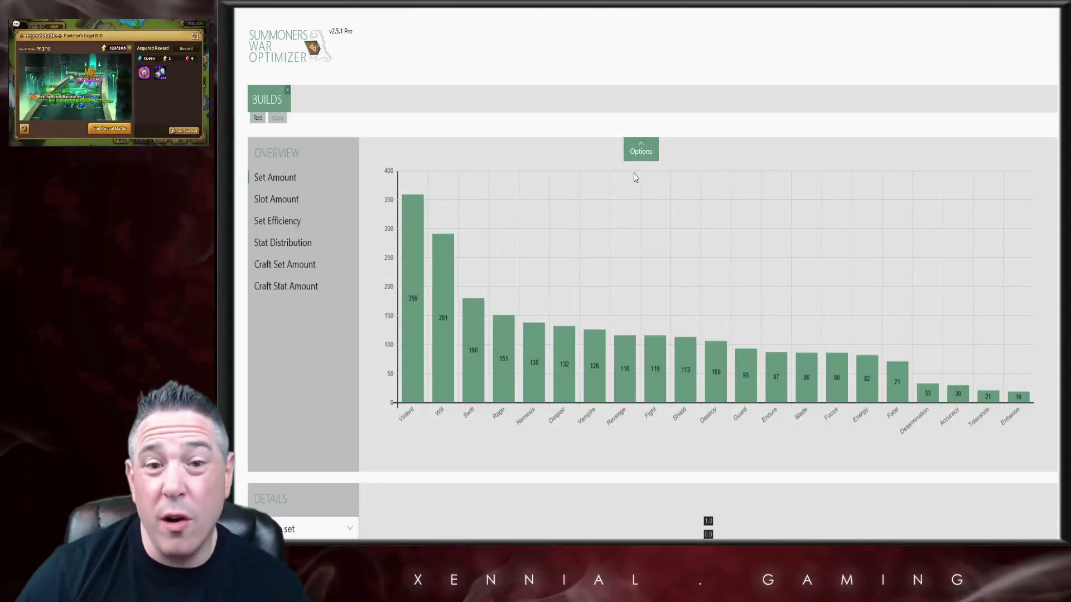
- Restrict the charts to runes of level 7 or higher, keeping the craft type filter at Any
{"action": "left_click", "coordinate": [640, 149]}
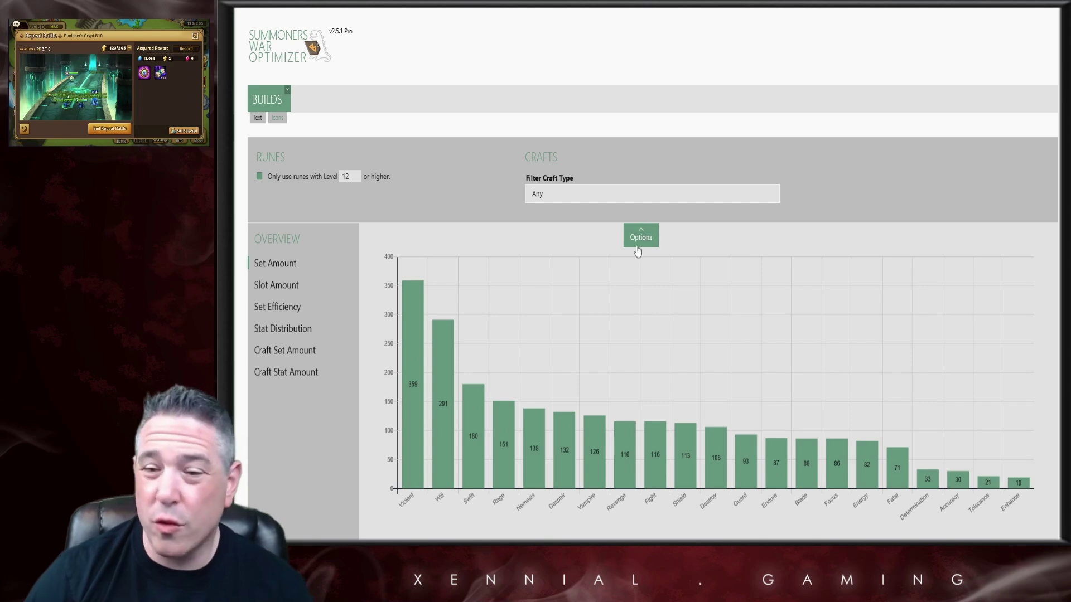
{"action": "left_click", "coordinate": [259, 177]}
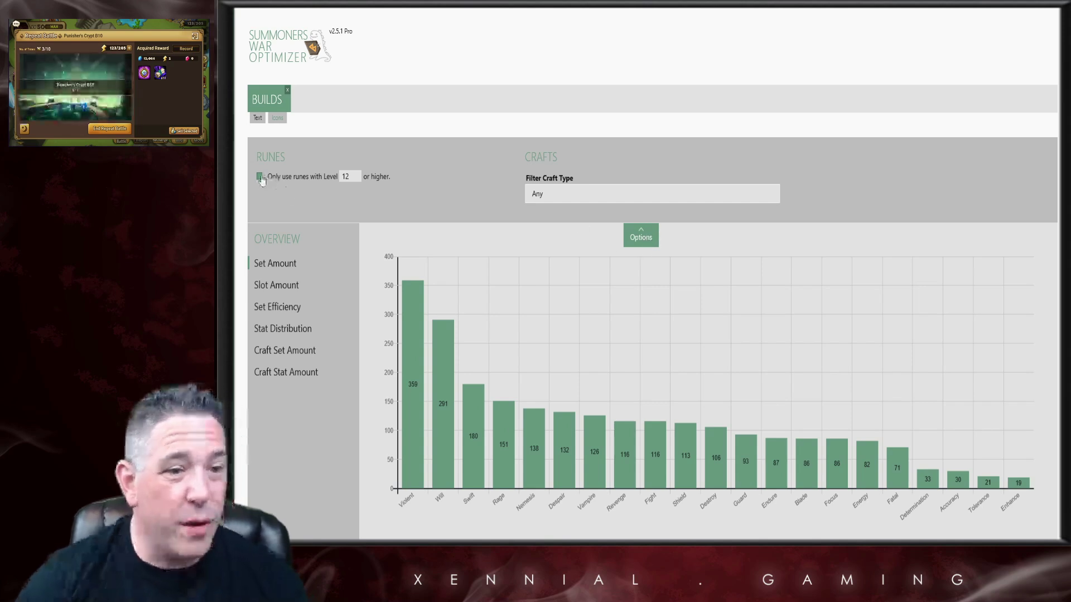
{"action": "key", "text": "Tab"}
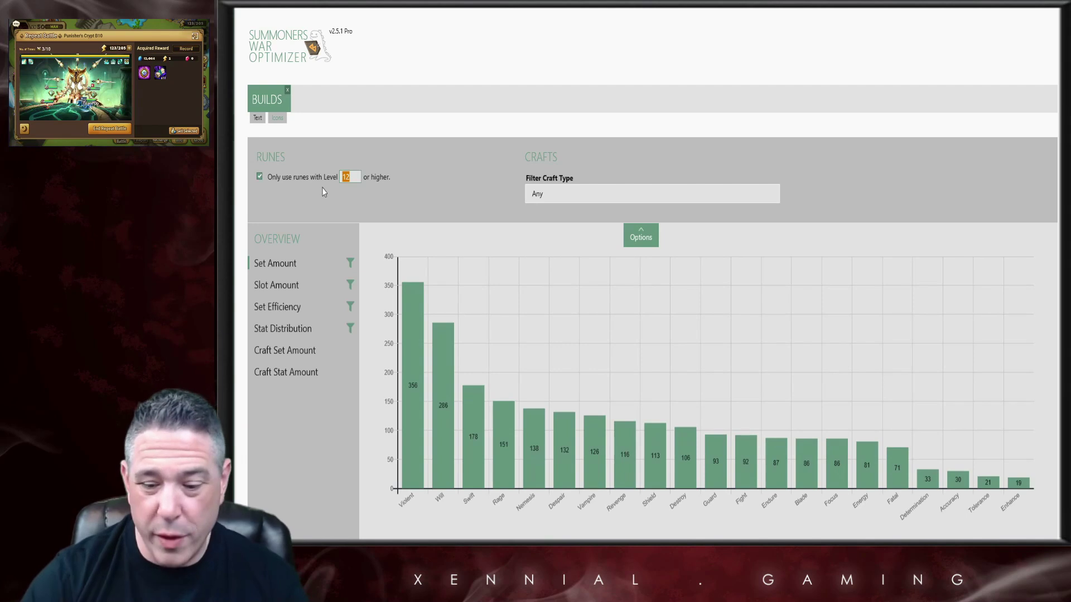
{"action": "type", "text": "7"}
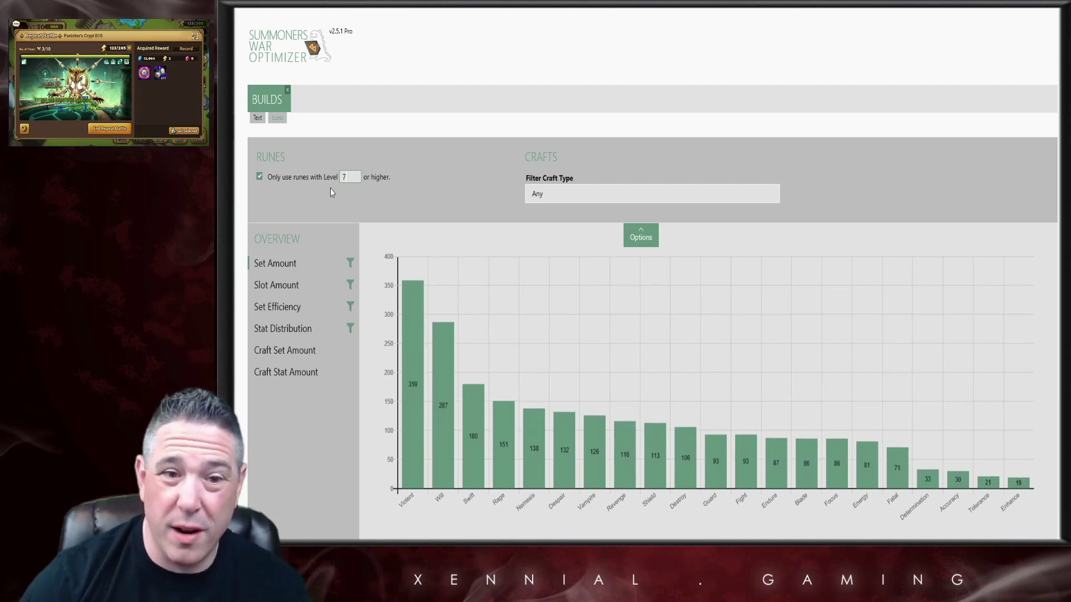
{"action": "left_click", "coordinate": [572, 194]}
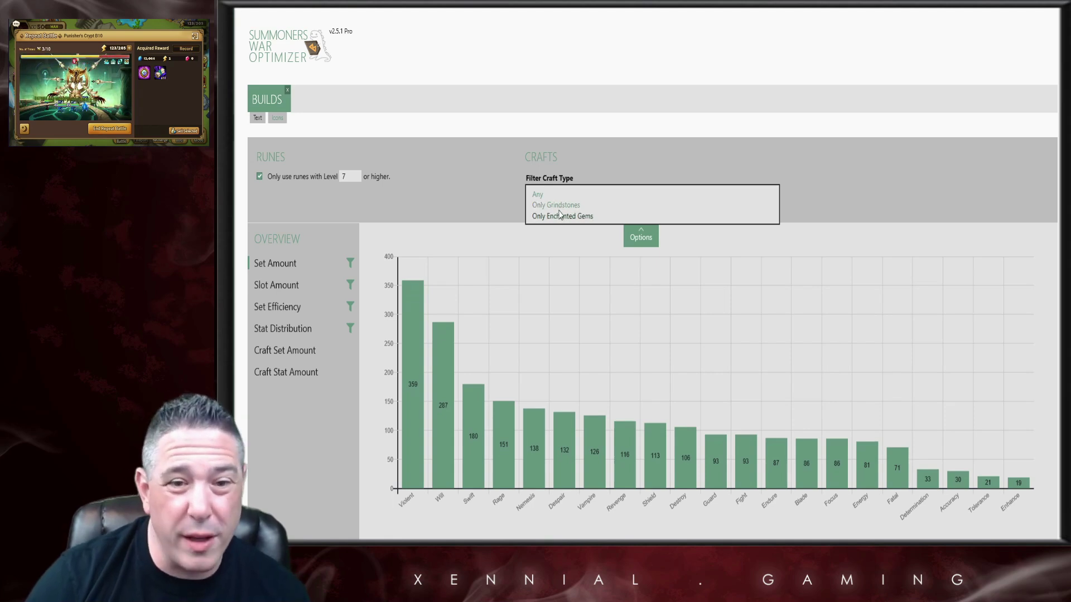
{"action": "left_click", "coordinate": [538, 195]}
{"action": "left_click", "coordinate": [641, 237]}
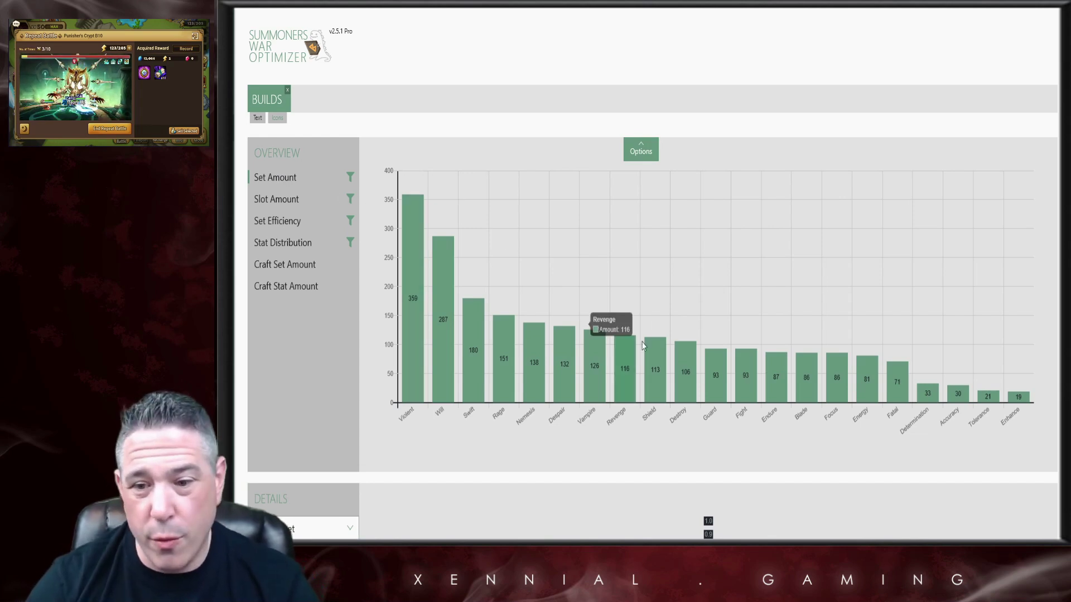
- View the overview's Slot Amount chart, and show Set Efficiency only for runes of level 15 or higher
{"action": "left_click", "coordinate": [276, 200]}
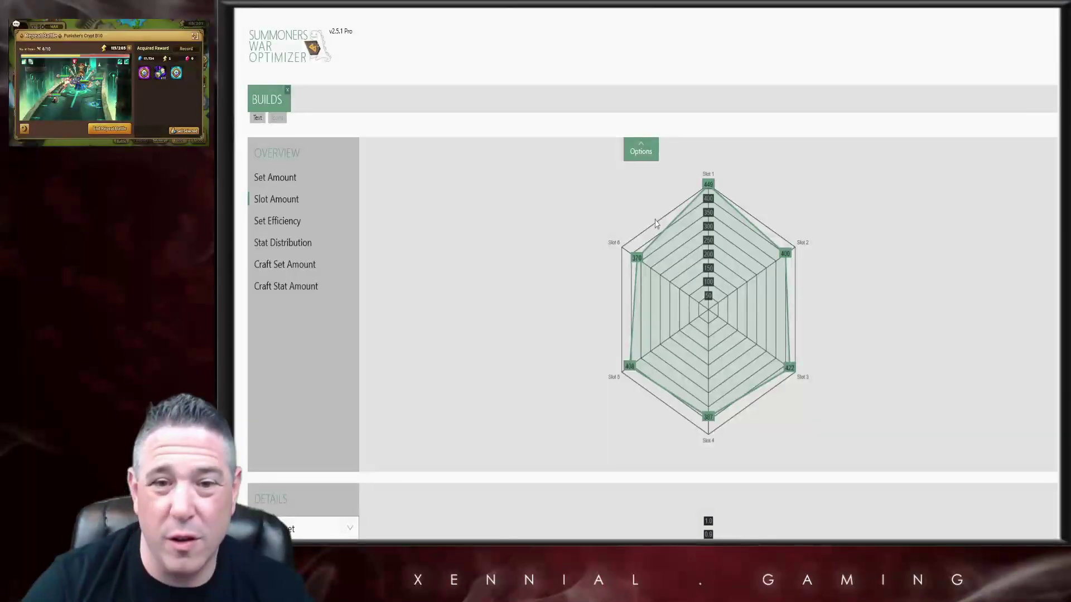
{"action": "left_click", "coordinate": [284, 218]}
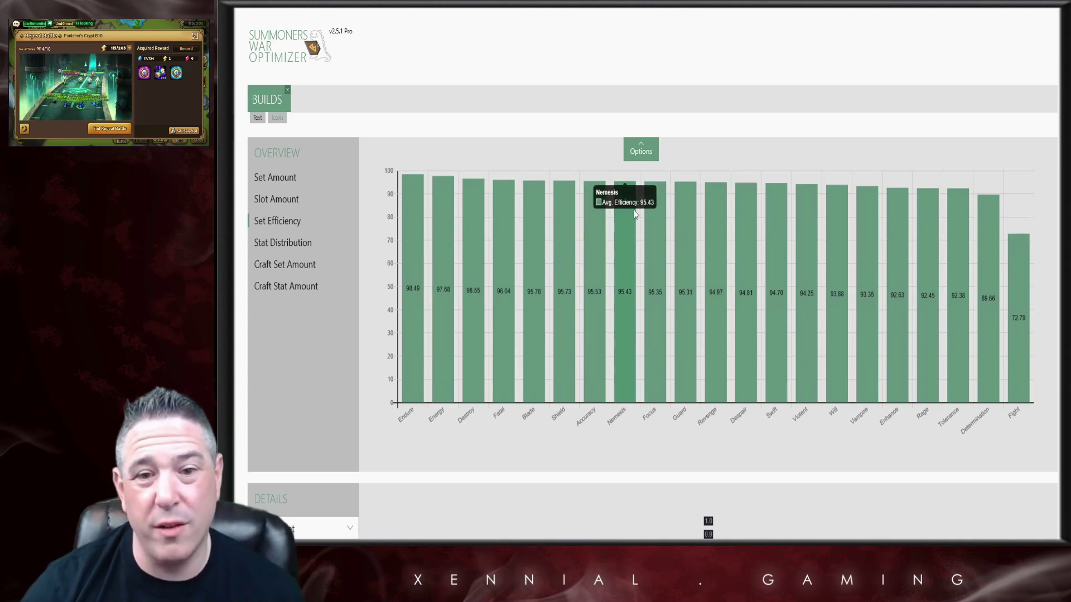
{"action": "left_click", "coordinate": [641, 149]}
{"action": "left_click", "coordinate": [260, 176]}
{"action": "type", "text": "15"}
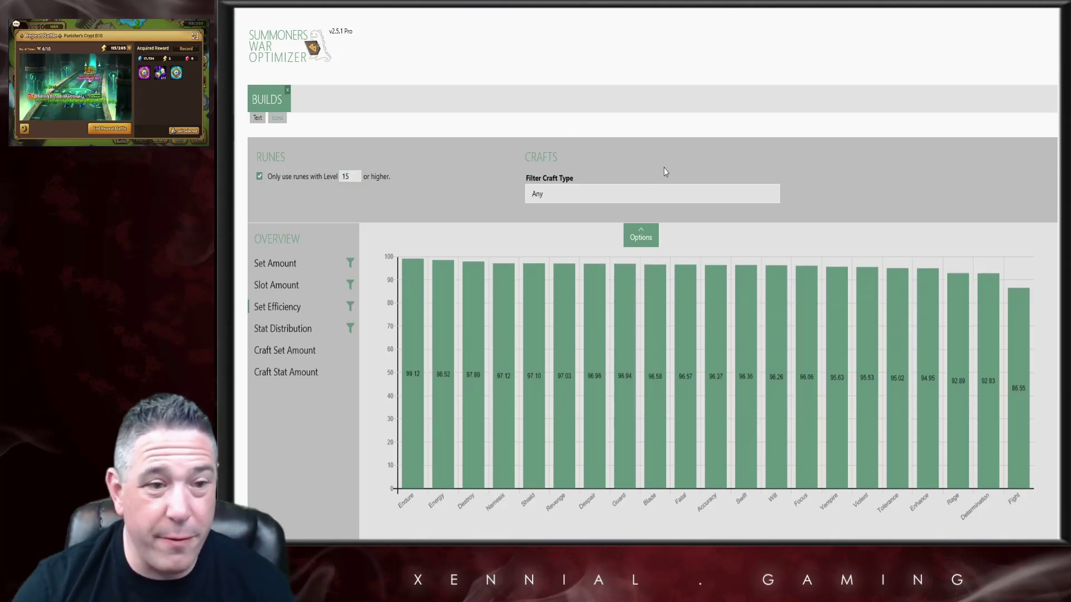
- Compare the Set Efficiency chart with the rune level filter off and on, leaving the filter enabled
{"action": "scroll", "coordinate": [802, 239], "scroll_direction": "down", "scroll_amount": 3}
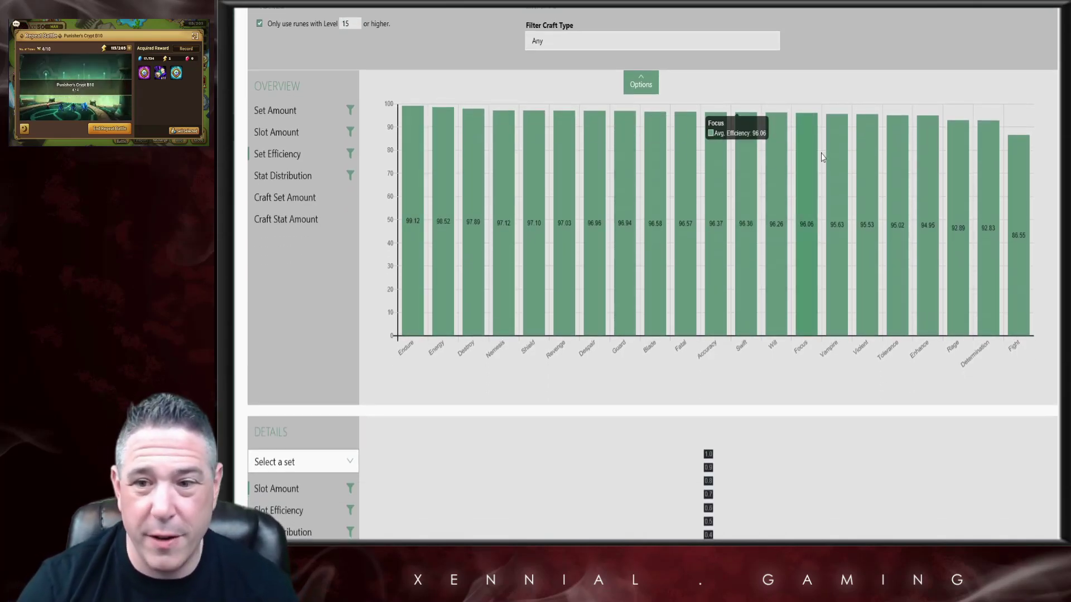
{"action": "scroll", "coordinate": [518, 184], "scroll_direction": "up", "scroll_amount": 3}
{"action": "left_click", "coordinate": [259, 176]}
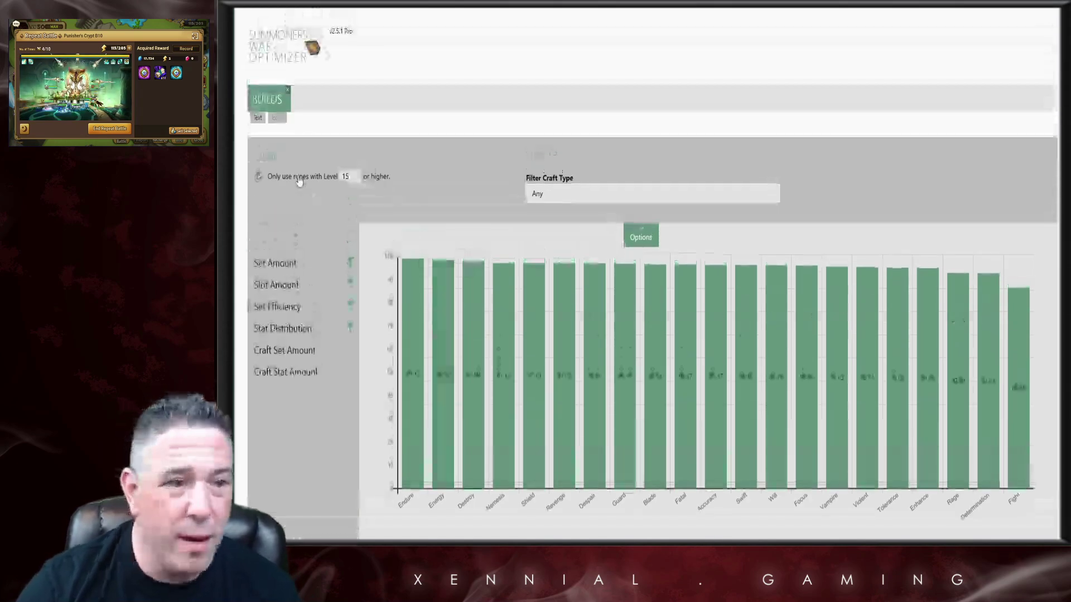
{"action": "scroll", "coordinate": [897, 291], "scroll_direction": "down", "scroll_amount": 3}
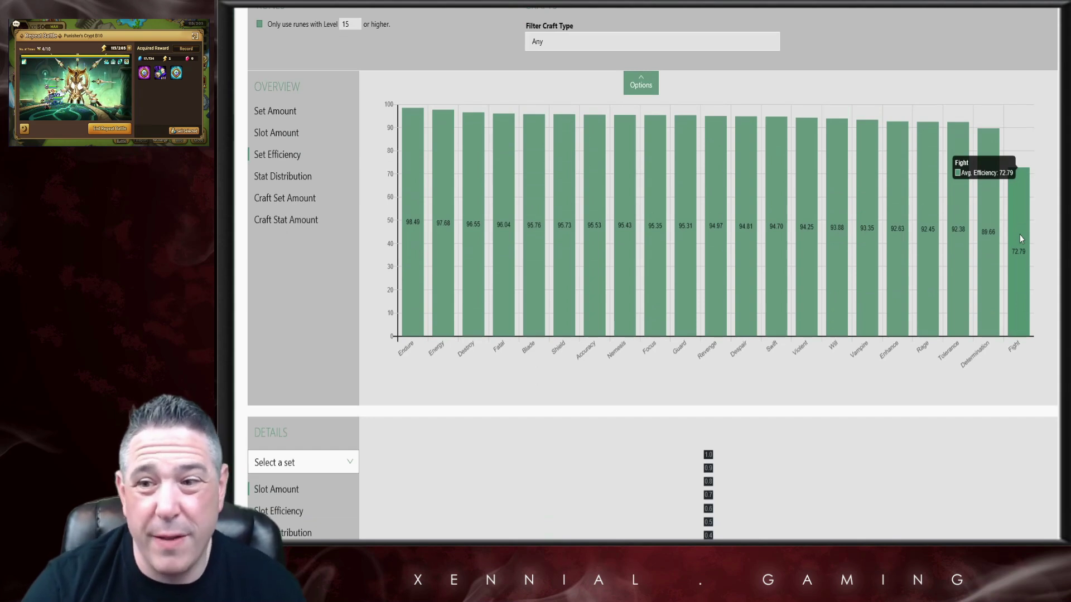
{"action": "scroll", "coordinate": [503, 245], "scroll_direction": "up", "scroll_amount": 3}
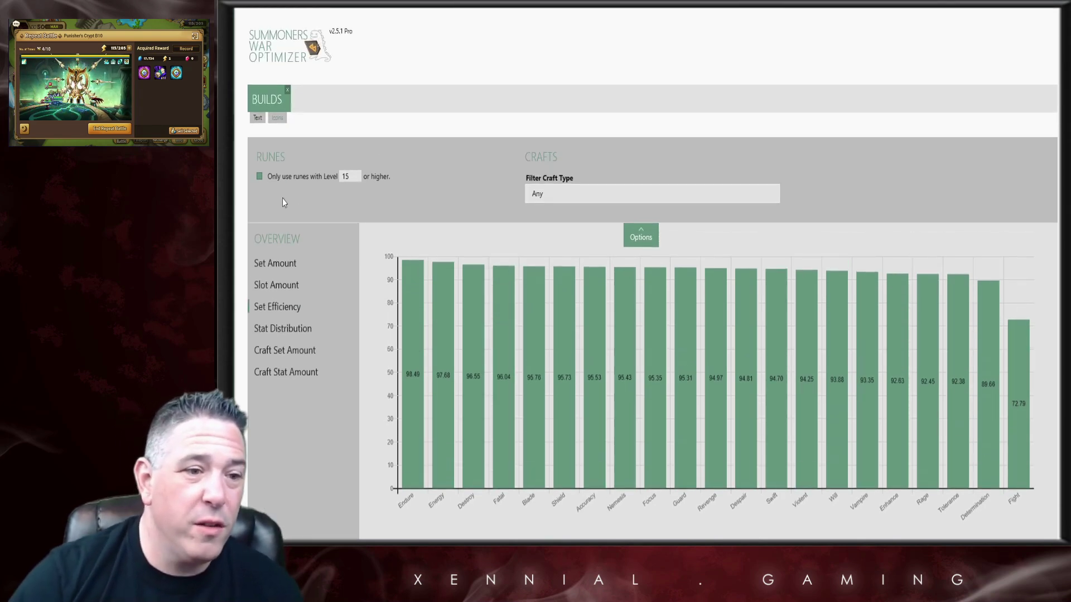
{"action": "left_click", "coordinate": [295, 178]}
{"action": "mouse_move", "coordinate": [1016, 347]}
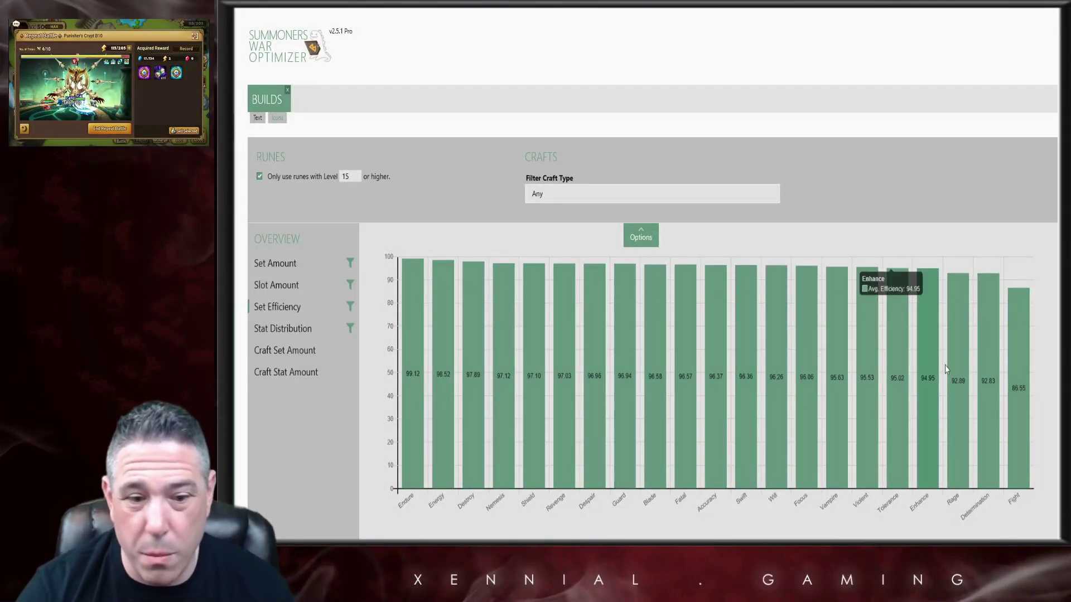
- View the overview's Craft Set Amount and Craft Stat Amount charts
{"action": "scroll", "coordinate": [461, 256], "scroll_direction": "down", "scroll_amount": 3}
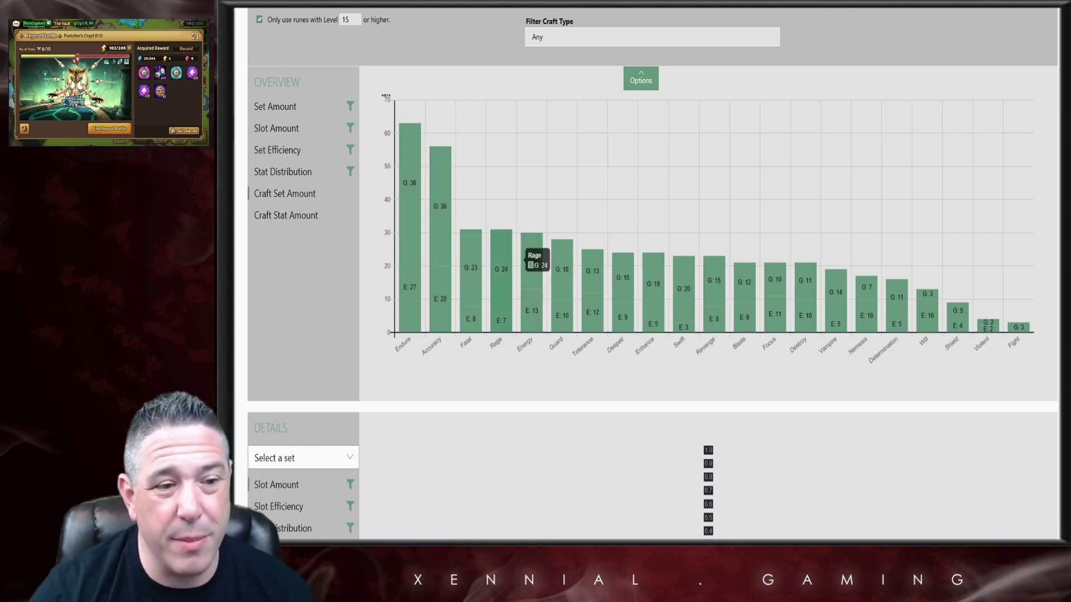
{"action": "left_click", "coordinate": [286, 216]}
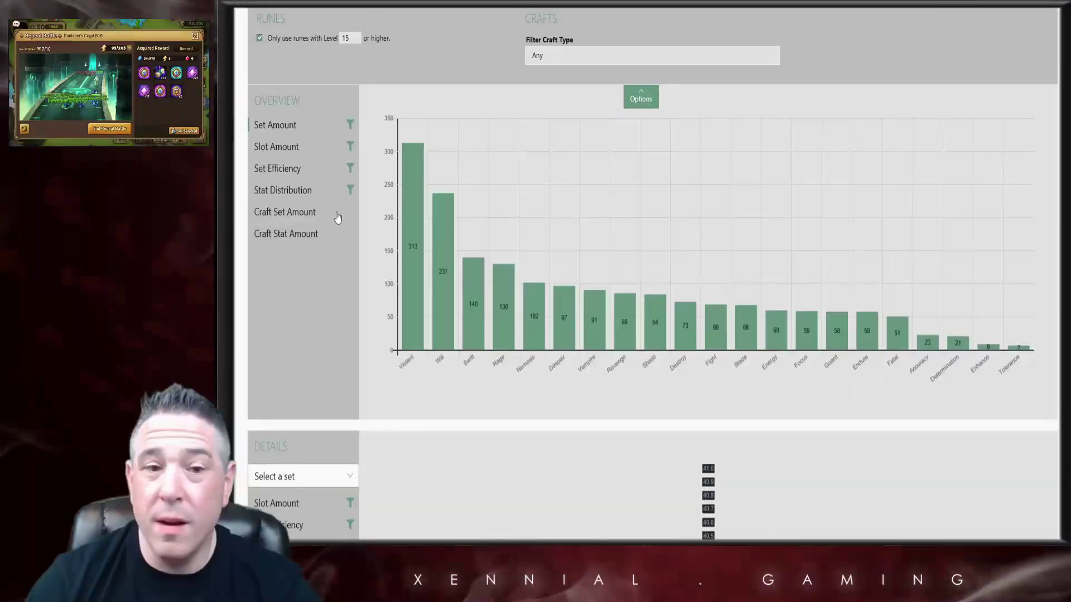
- Show the detailed slot efficiency chart for the Violent set
{"action": "scroll", "coordinate": [334, 240], "scroll_direction": "down", "scroll_amount": 4}
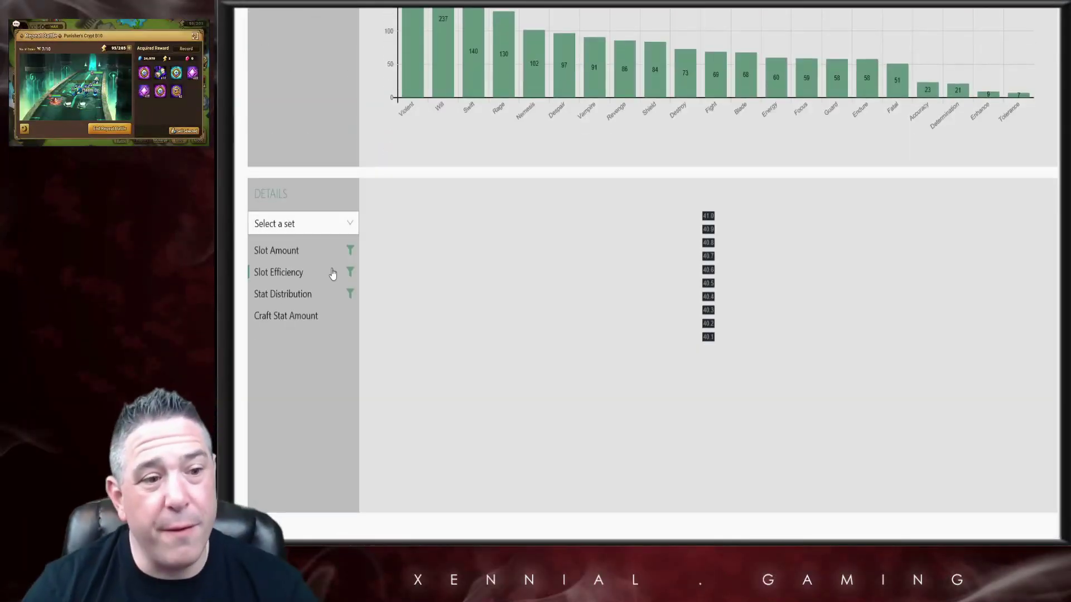
{"action": "left_click", "coordinate": [337, 226]}
{"action": "scroll", "coordinate": [292, 357], "scroll_direction": "down", "scroll_amount": 3}
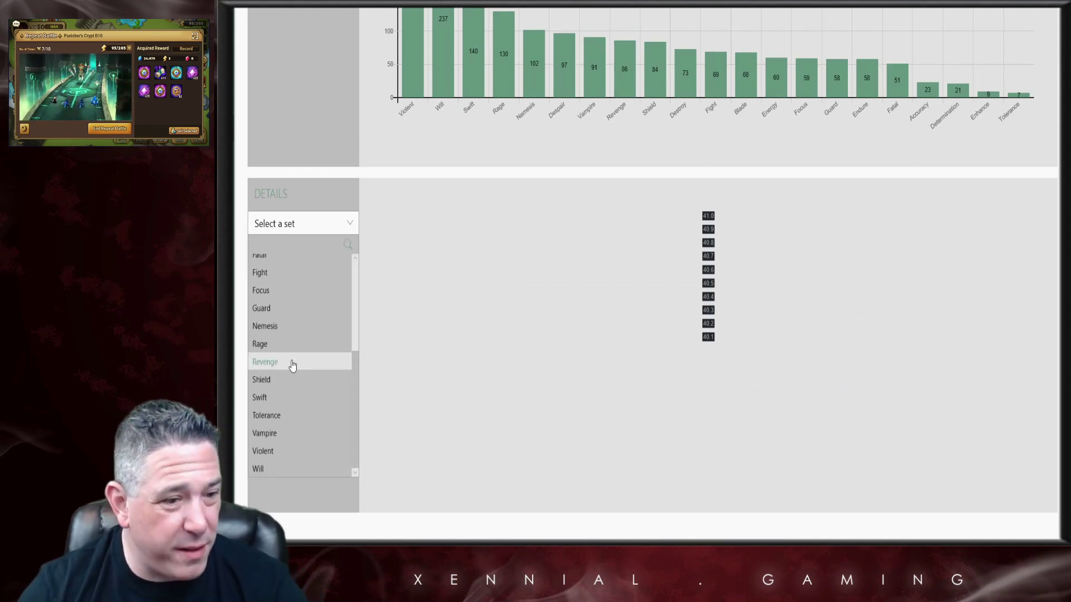
{"action": "left_click", "coordinate": [280, 450]}
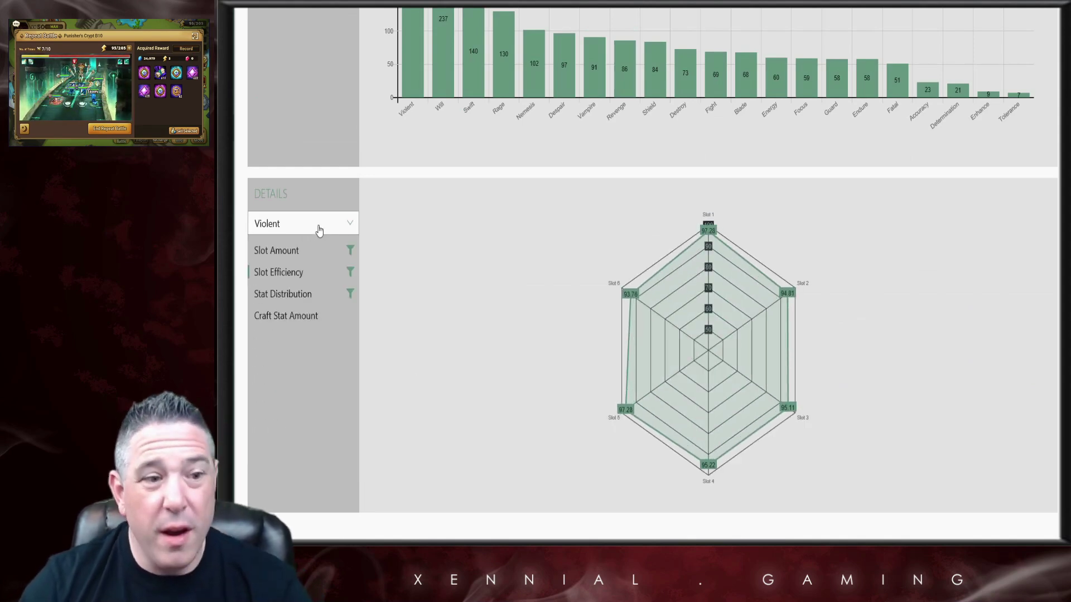
- Check the Set Amount overview, and show the slot amounts of the Violent set in the details
{"action": "scroll", "coordinate": [331, 276], "scroll_direction": "up", "scroll_amount": 1}
{"action": "scroll", "coordinate": [331, 277], "scroll_direction": "up", "scroll_amount": 5}
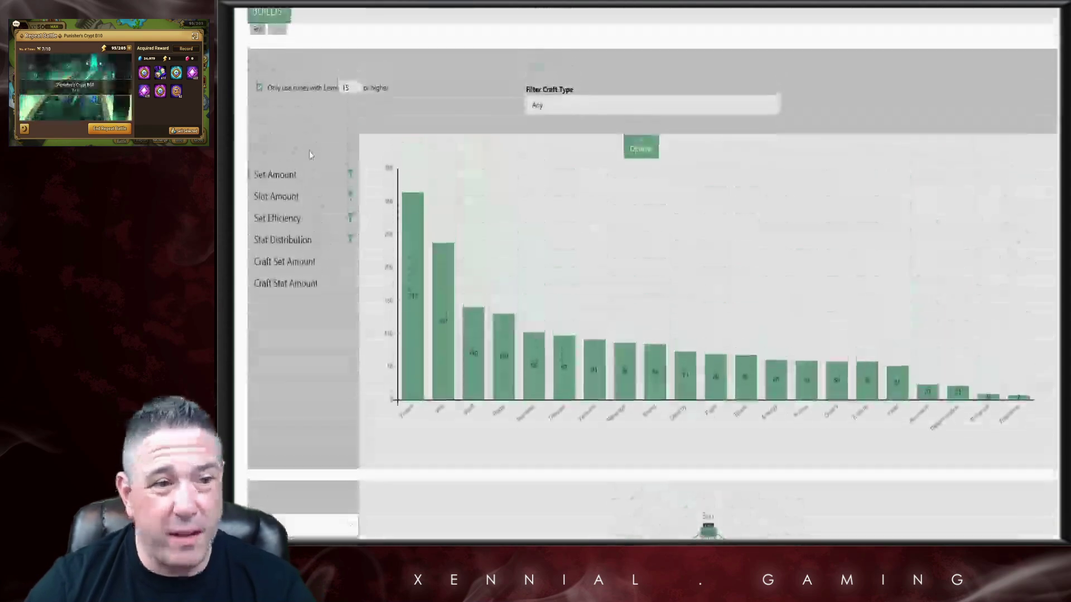
{"action": "scroll", "coordinate": [318, 223], "scroll_direction": "down", "scroll_amount": 5}
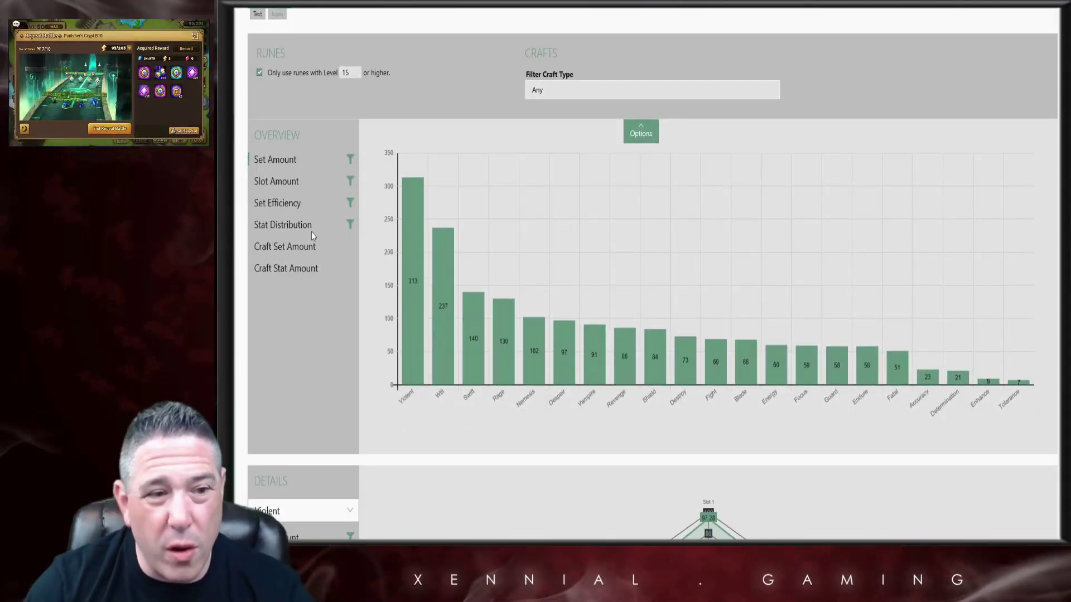
{"action": "scroll", "coordinate": [351, 206], "scroll_direction": "up", "scroll_amount": 1}
{"action": "scroll", "coordinate": [352, 223], "scroll_direction": "down", "scroll_amount": 1}
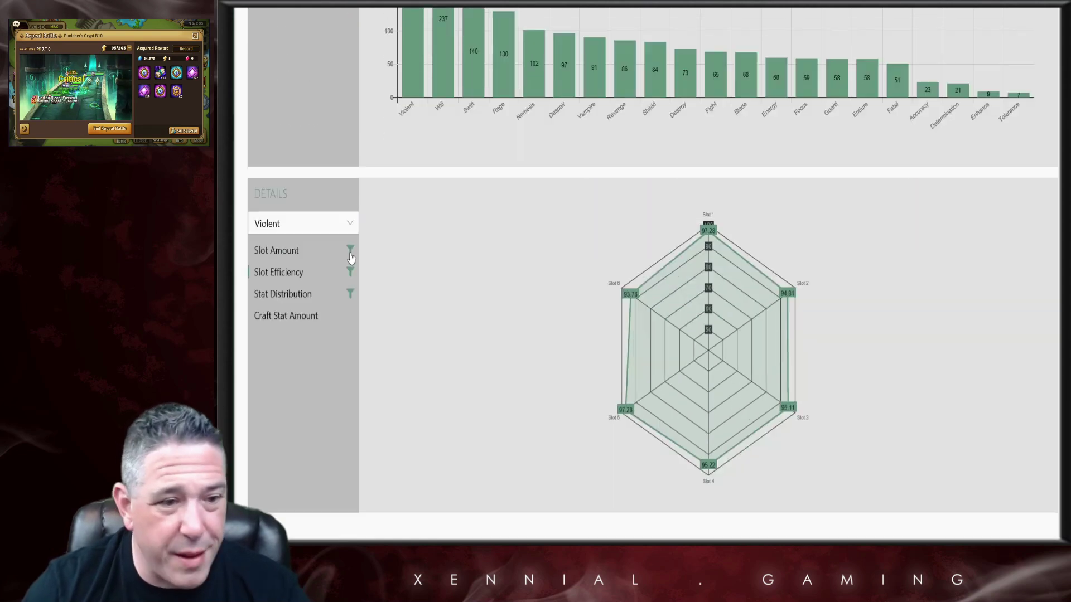
{"action": "left_click", "coordinate": [292, 251]}
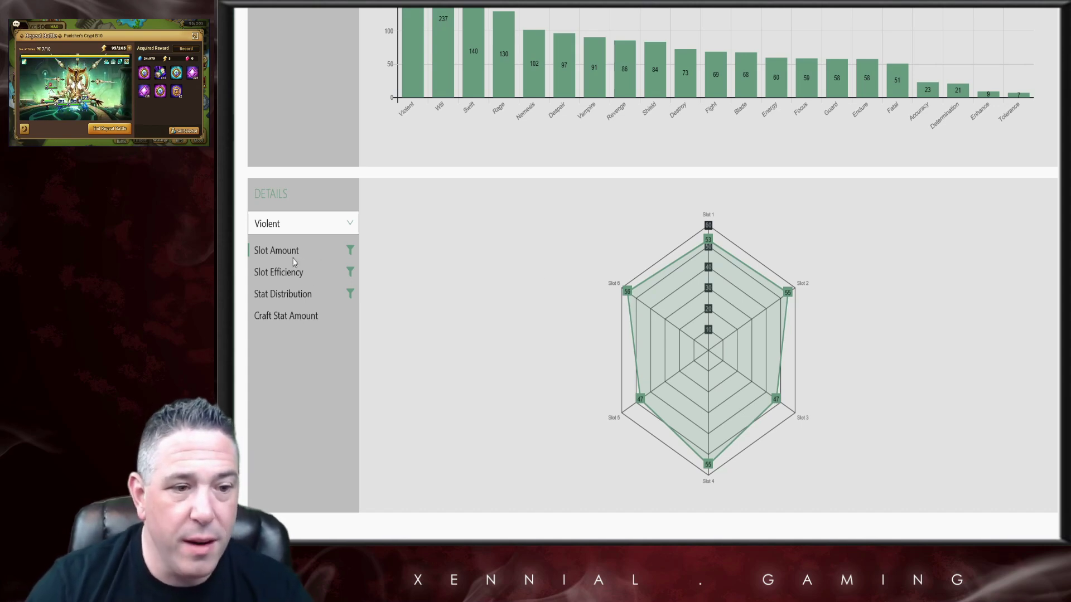
- Show the detailed slot amounts for the Fight set and the Rage set, and return to the overview chart
{"action": "left_click", "coordinate": [337, 226]}
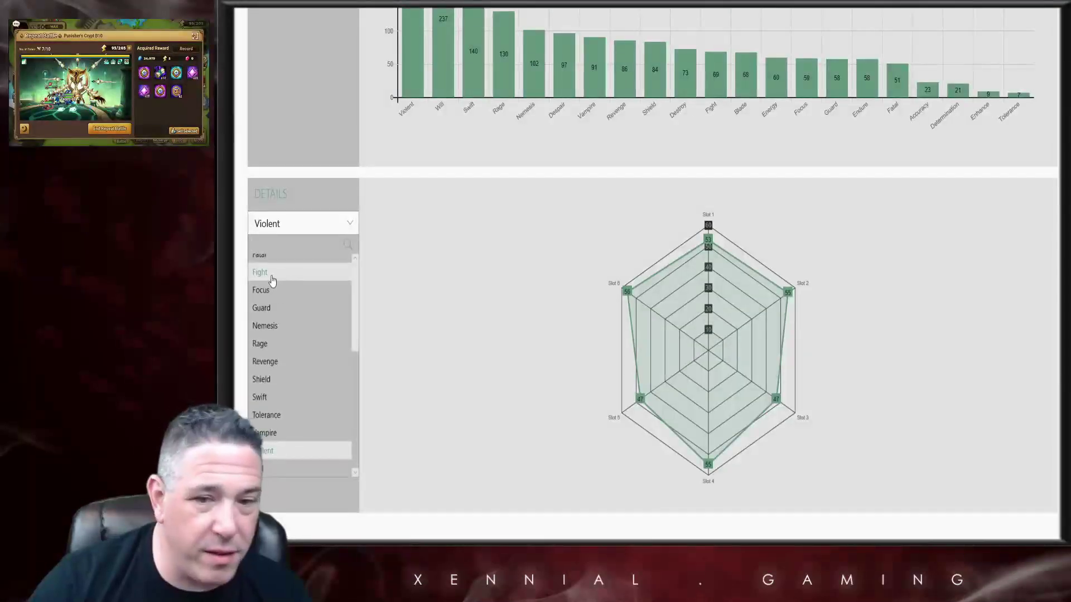
{"action": "left_click", "coordinate": [264, 272]}
{"action": "left_click", "coordinate": [296, 223]}
{"action": "scroll", "coordinate": [283, 357], "scroll_direction": "down", "scroll_amount": 3}
{"action": "left_click", "coordinate": [313, 363]}
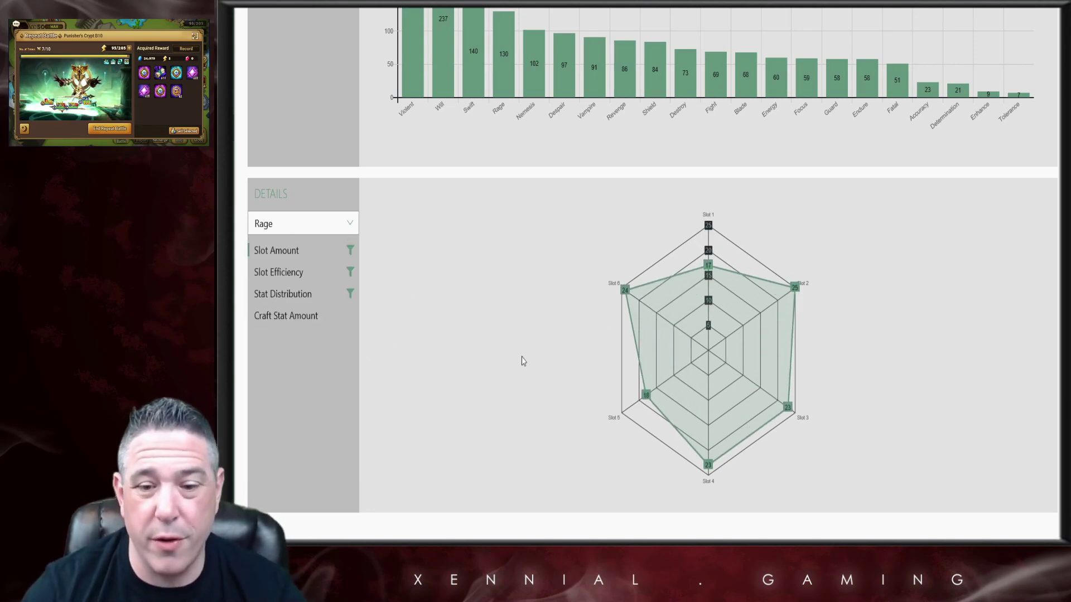
{"action": "scroll", "coordinate": [507, 357], "scroll_direction": "up", "scroll_amount": 7}
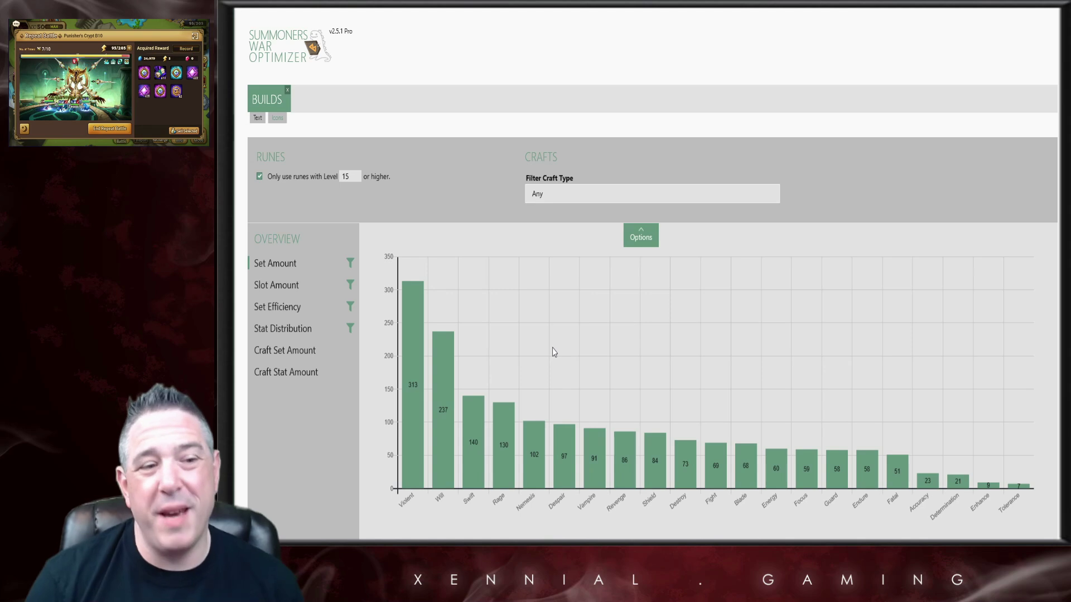